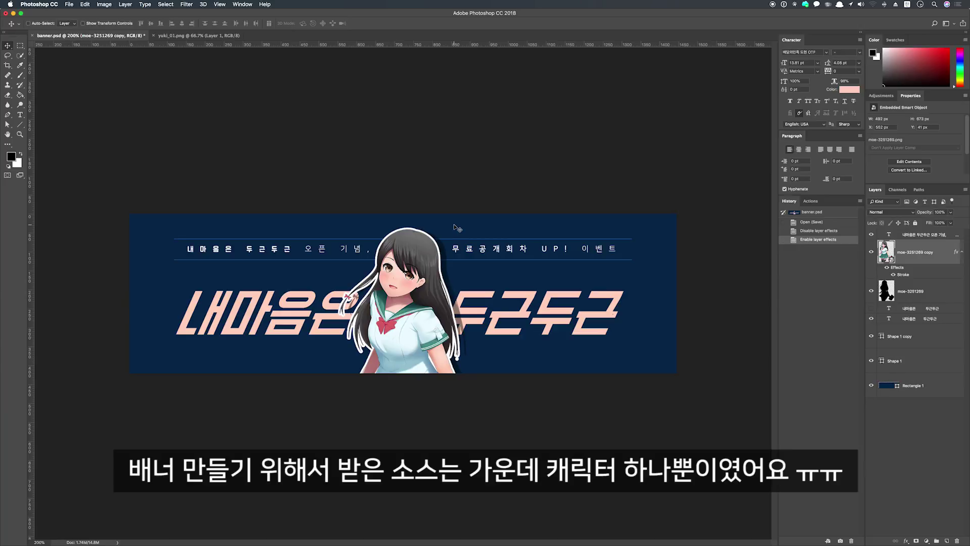
Try shifting the outlined character up and to the left of its shadow, and undo the move
{"action": "key", "text": "super"}
{"action": "left_click_drag", "start_coordinate": [411, 276], "coordinate": [391, 271]}
{"action": "key", "text": "super+z"}
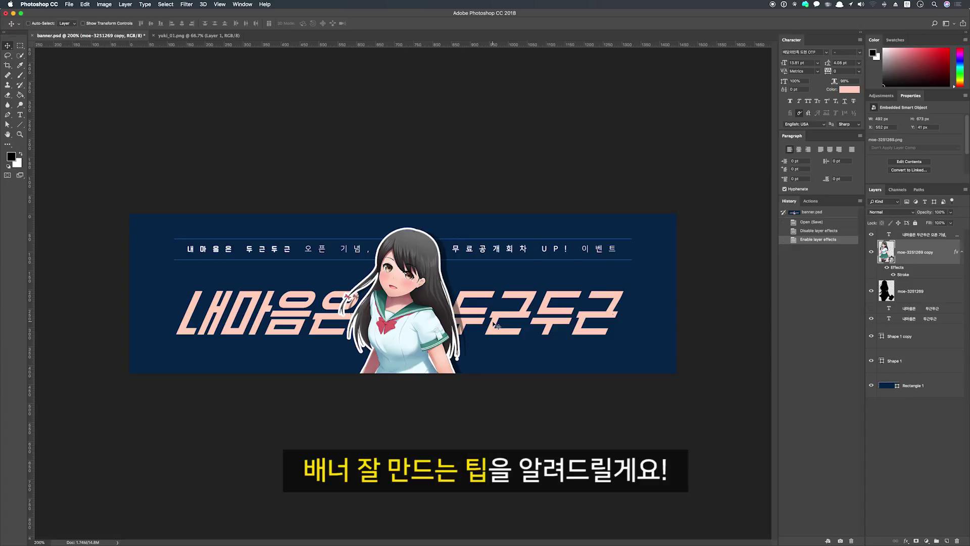
{"action": "left_click", "coordinate": [594, 233], "text": "super"}
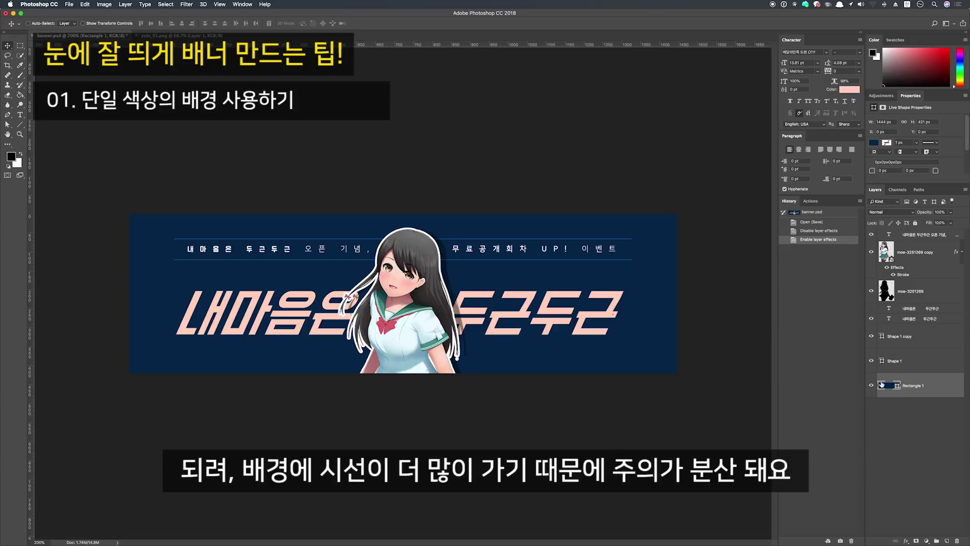
Try out different fill colours for the banner's background rectangle without keeping them
{"action": "double_click", "coordinate": [884, 386]}
{"action": "left_click", "coordinate": [764, 313]}
{"action": "left_click", "coordinate": [767, 301]}
{"action": "left_click", "coordinate": [767, 321]}
{"action": "left_click_drag", "start_coordinate": [791, 355], "coordinate": [792, 360]}
{"action": "mouse_move", "coordinate": [759, 326]}
{"action": "left_mouse_down"}
{"action": "mouse_move", "coordinate": [742, 332]}
{"action": "mouse_move", "coordinate": [748, 317]}
{"action": "mouse_move", "coordinate": [753, 329]}
{"action": "left_mouse_up"}
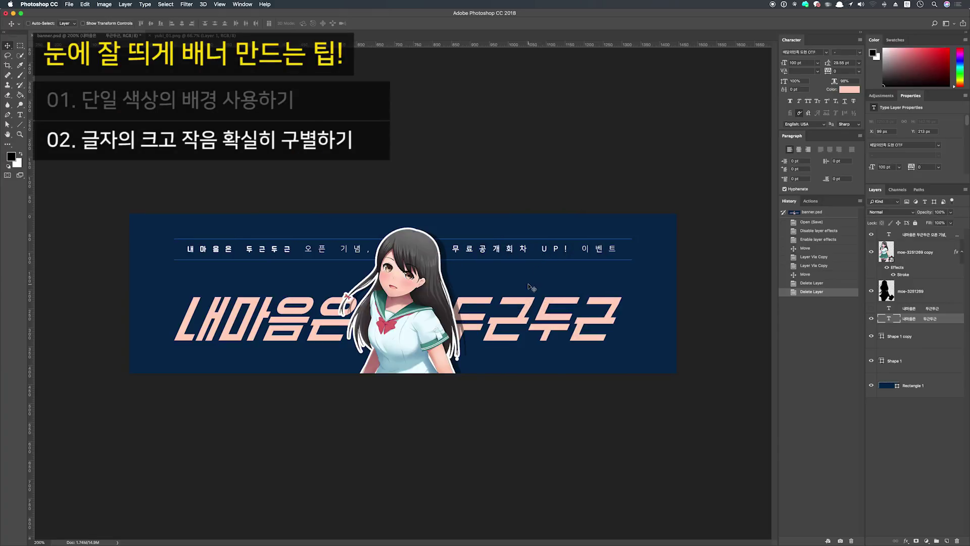
Try offsetting the character layer from the shadow layer behind it, and undo the offset
{"action": "left_click", "coordinate": [492, 264], "text": "super"}
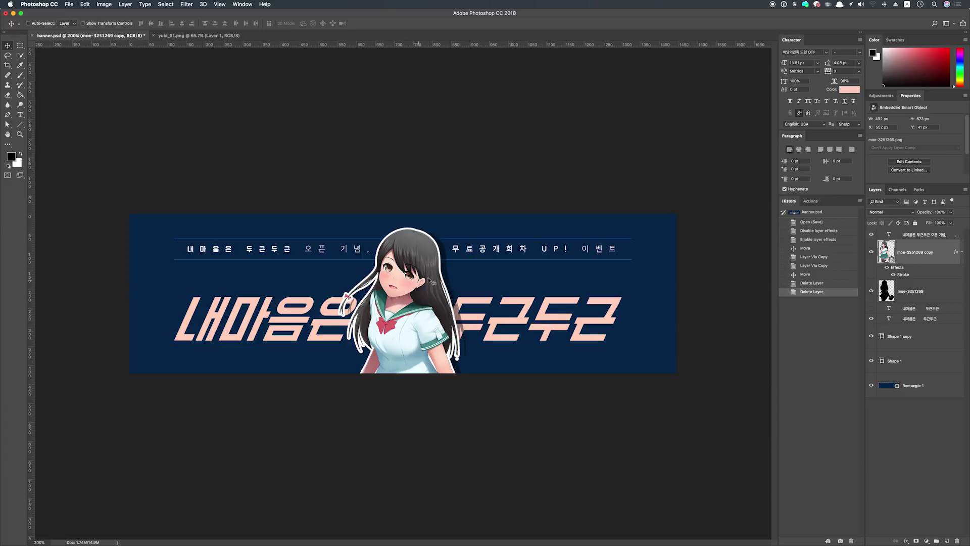
{"action": "left_click_drag", "start_coordinate": [422, 344], "coordinate": [403, 334]}
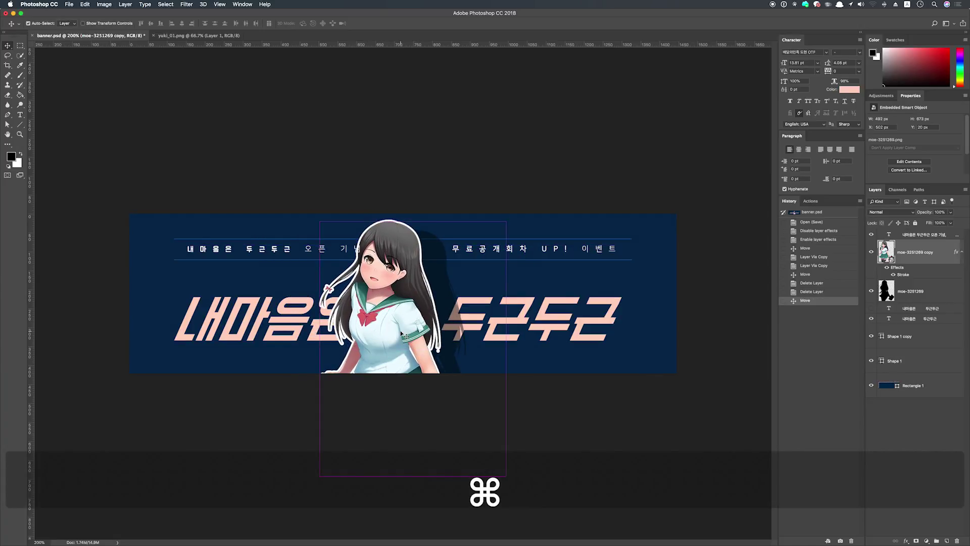
{"action": "key", "text": "super+z"}
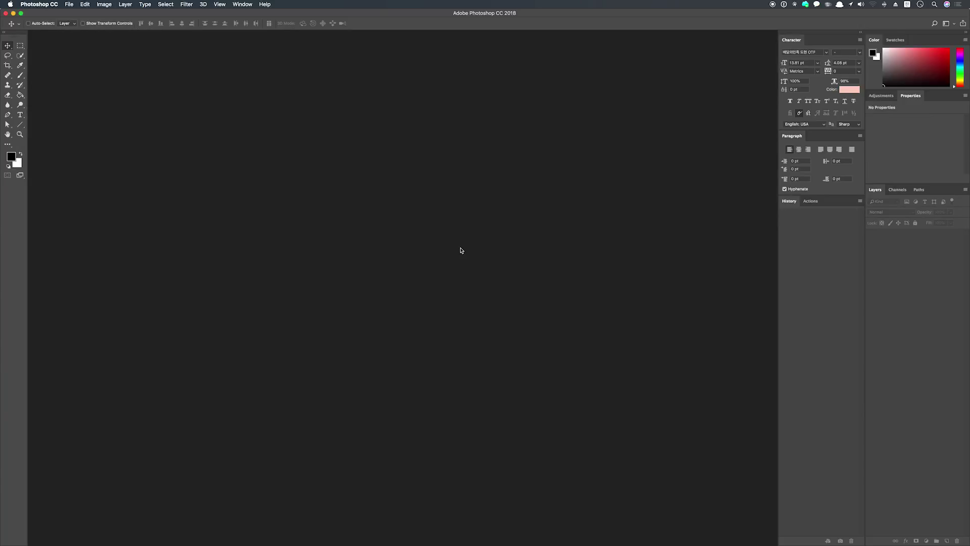
Open banner.png from the banner folder in Photoshop as the working document
{"action": "key", "text": "super+n"}
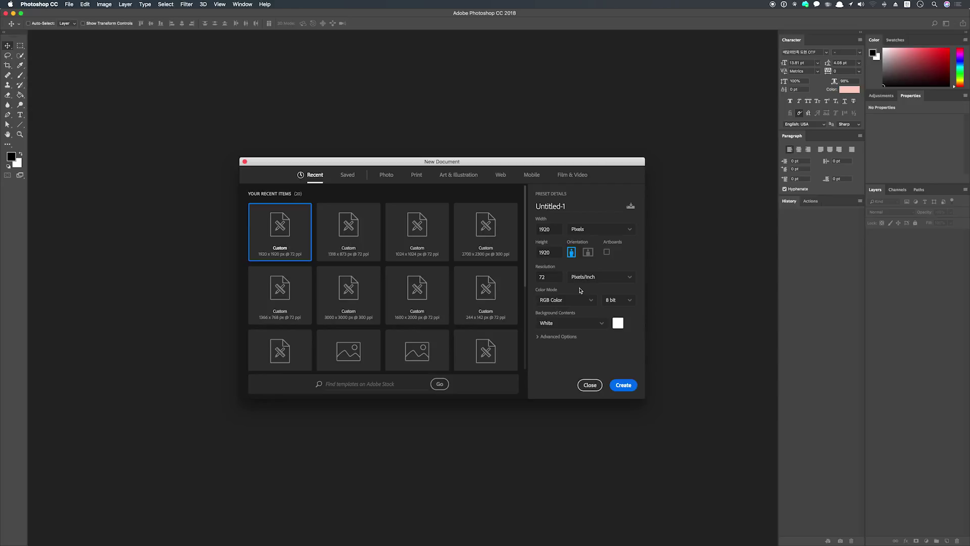
{"action": "key", "text": "Escape"}
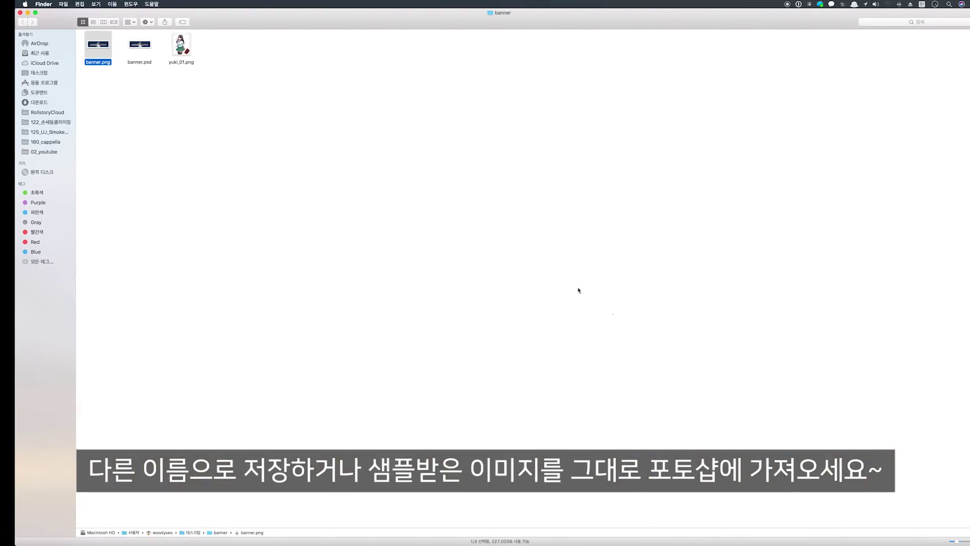
{"action": "left_click", "coordinate": [286, 211]}
{"action": "left_click_drag", "start_coordinate": [85, 52], "coordinate": [394, 540]}
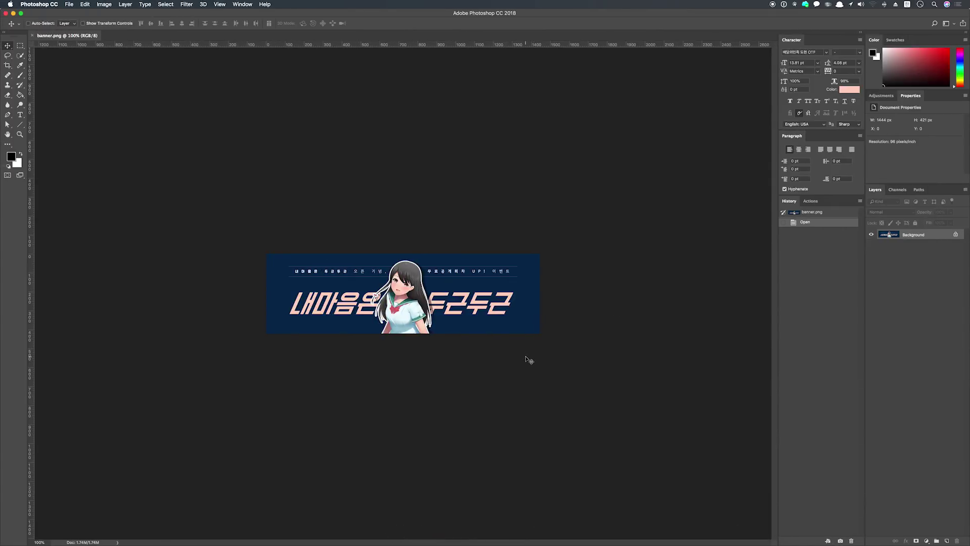
Draw a rectangle shape and scale it to cover the whole banner canvas, 1444 × 421 px
{"action": "left_click", "coordinate": [20, 125]}
{"action": "left_click_drag", "start_coordinate": [295, 262], "coordinate": [357, 304]}
{"action": "key", "text": "super+t"}
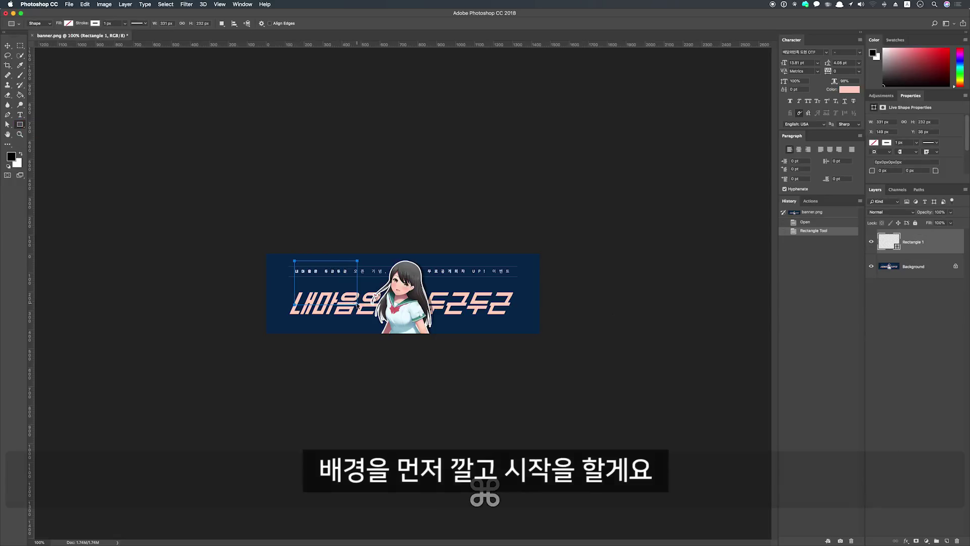
{"action": "left_click_drag", "start_coordinate": [295, 261], "coordinate": [267, 253]}
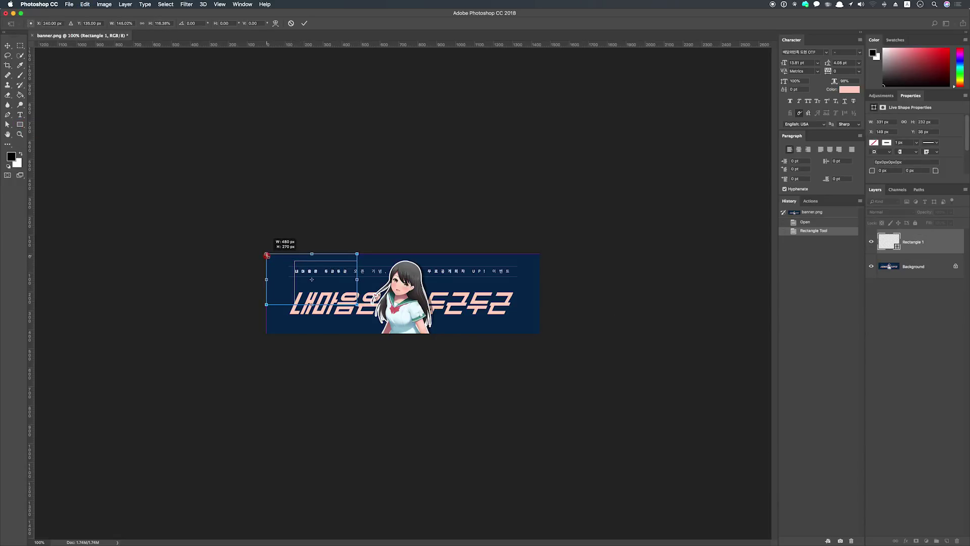
{"action": "left_click_drag", "start_coordinate": [357, 304], "coordinate": [539, 332]}
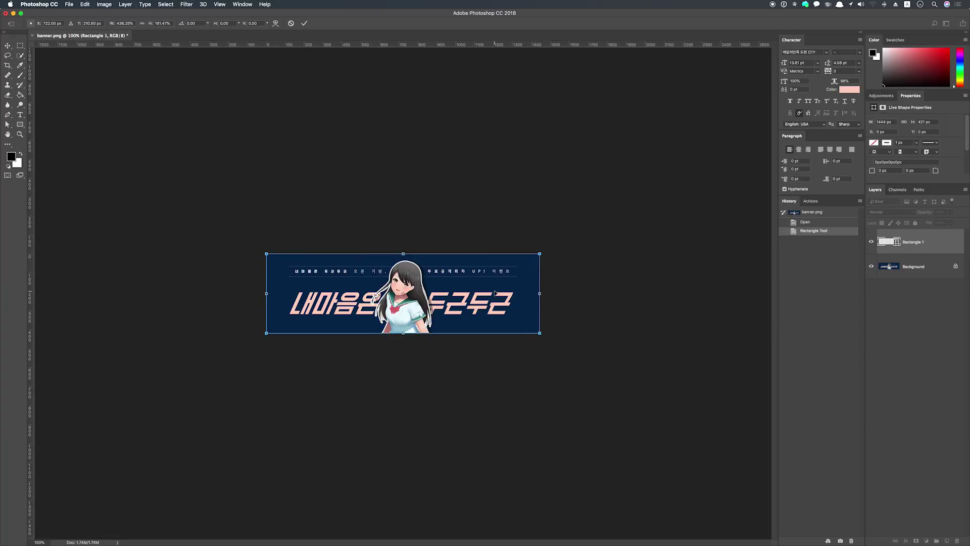
{"action": "key", "text": "Return"}
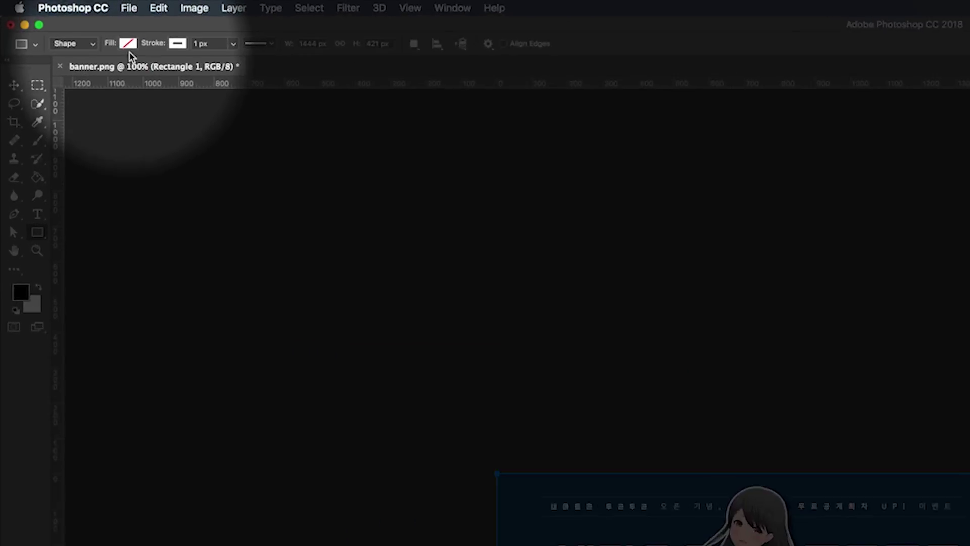
Give the background rectangle a solid black fill and remove its stroke
{"action": "left_click", "coordinate": [137, 48]}
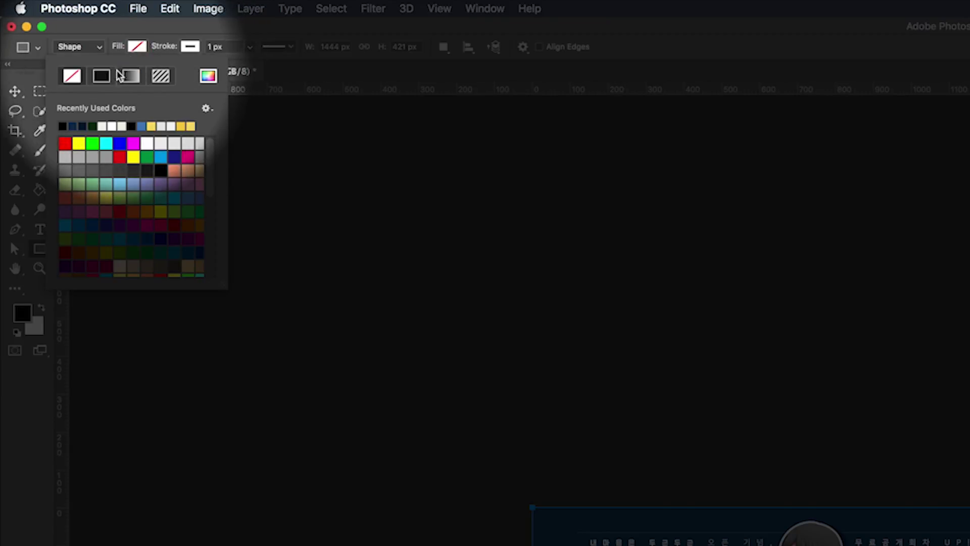
{"action": "left_click", "coordinate": [101, 77]}
{"action": "left_click", "coordinate": [190, 46]}
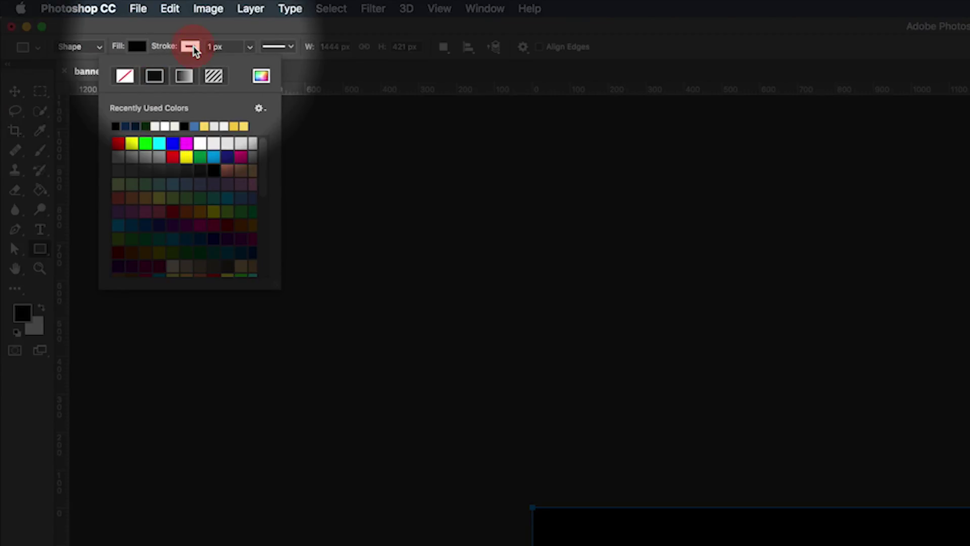
{"action": "left_click", "coordinate": [125, 75]}
{"action": "left_click", "coordinate": [16, 91]}
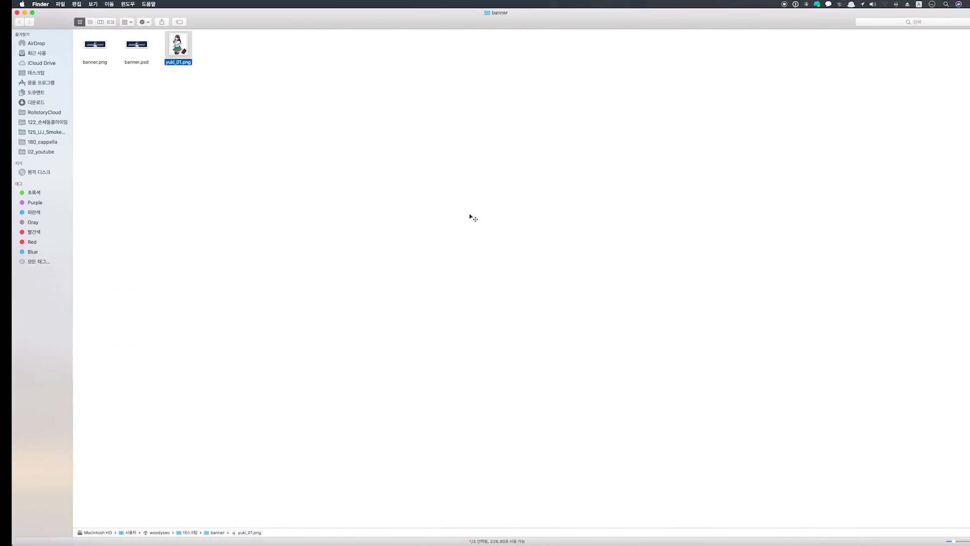
Place yuki_01.png from the banner folder into the document, scaled down so the upper body fills the banner's height
{"action": "left_click_drag", "start_coordinate": [166, 46], "coordinate": [177, 55]}
{"action": "key", "text": "space"}
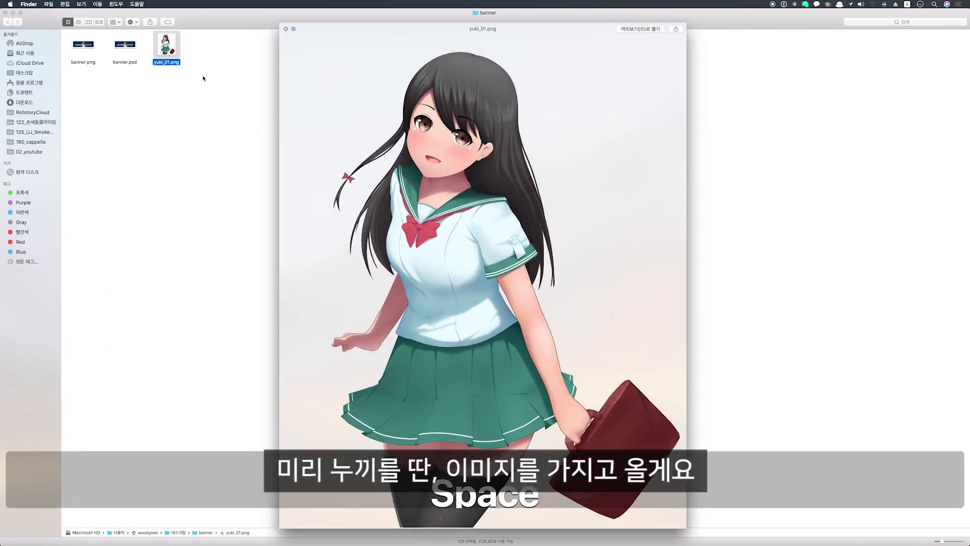
{"action": "key", "text": "space"}
{"action": "left_click_drag", "start_coordinate": [167, 47], "coordinate": [404, 288]}
{"action": "left_click_drag", "start_coordinate": [437, 253], "coordinate": [456, 232]}
{"action": "left_click_drag", "start_coordinate": [440, 292], "coordinate": [439, 318]}
{"action": "left_click_drag", "start_coordinate": [451, 262], "coordinate": [456, 263]}
{"action": "key", "text": "shift+Up"}
{"action": "key", "text": "shift+Down"}
{"action": "key", "text": "Return"}
Nudge the placed character horizontally to X 555 px, matching its position in the sample banner
{"action": "key", "text": "shift+Right"}
{"action": "key", "text": "shift+Right"}
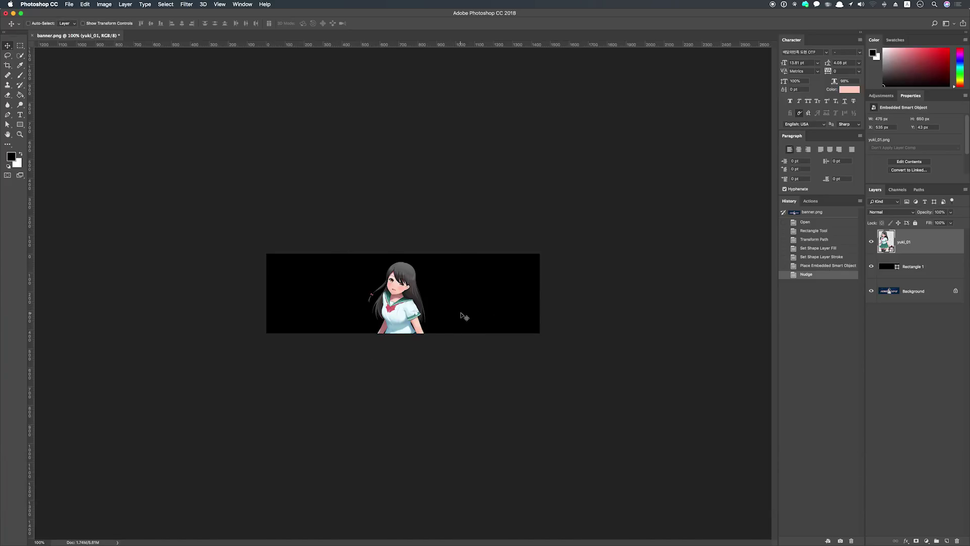
{"action": "key", "text": "shift+Left"}
{"action": "key", "text": "shift+Left"}
{"action": "key", "text": "shift+Right"}
{"action": "key", "text": "shift+Right"}
{"action": "key", "text": "shift+Right"}
{"action": "key", "text": "shift+Right"}
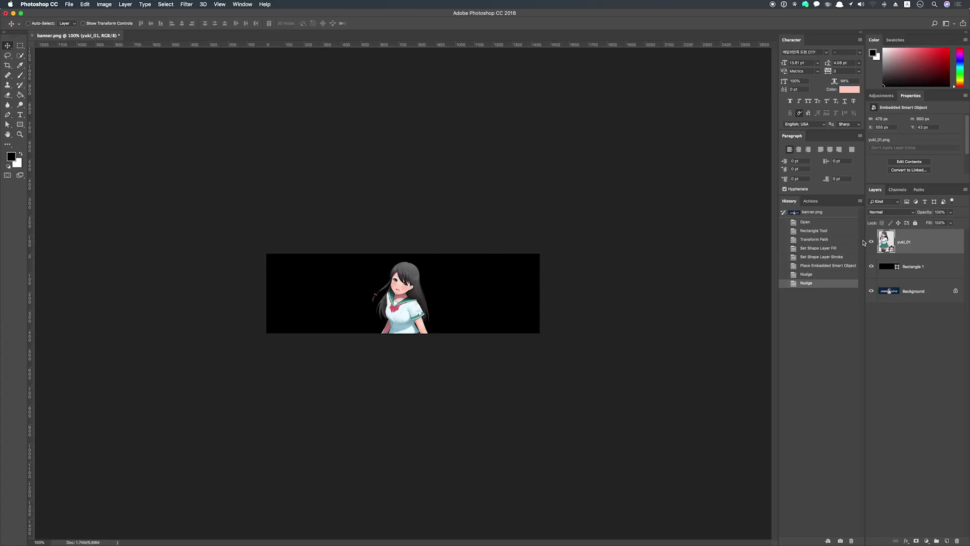
{"action": "left_click", "coordinate": [873, 266]}
Draw a horizontal line about 1251 px long across the upper part of the banner with the Line tool
{"action": "key", "text": "super+equal"}
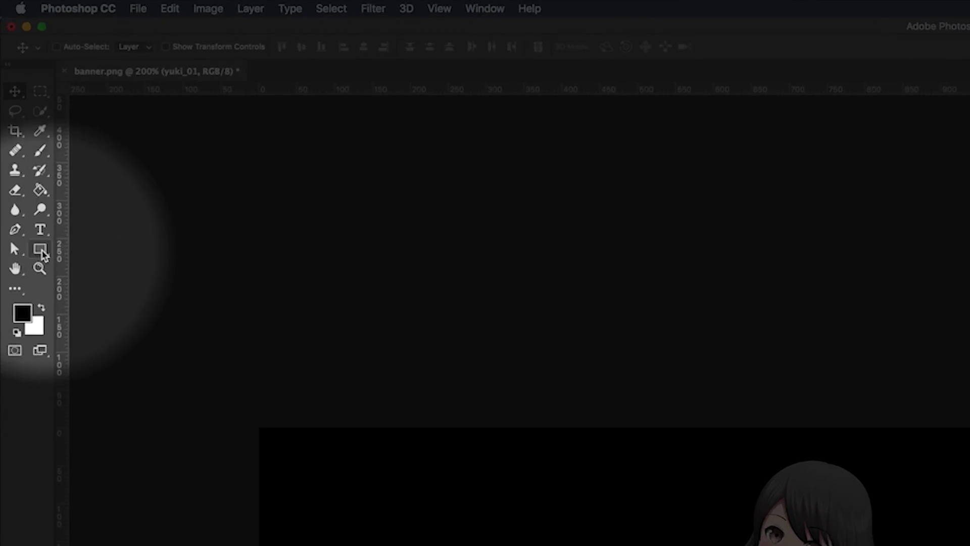
{"action": "left_click", "coordinate": [20, 124]}
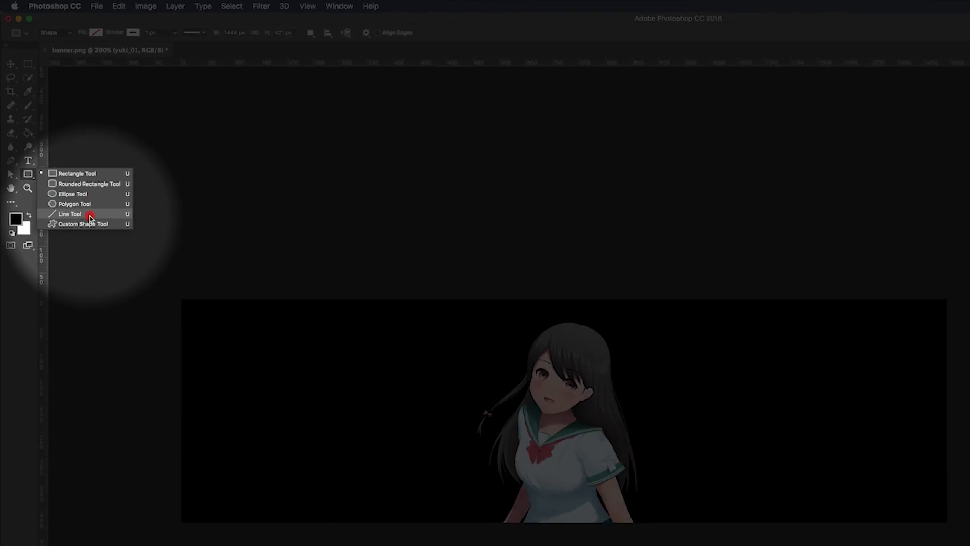
{"action": "left_click", "coordinate": [127, 306]}
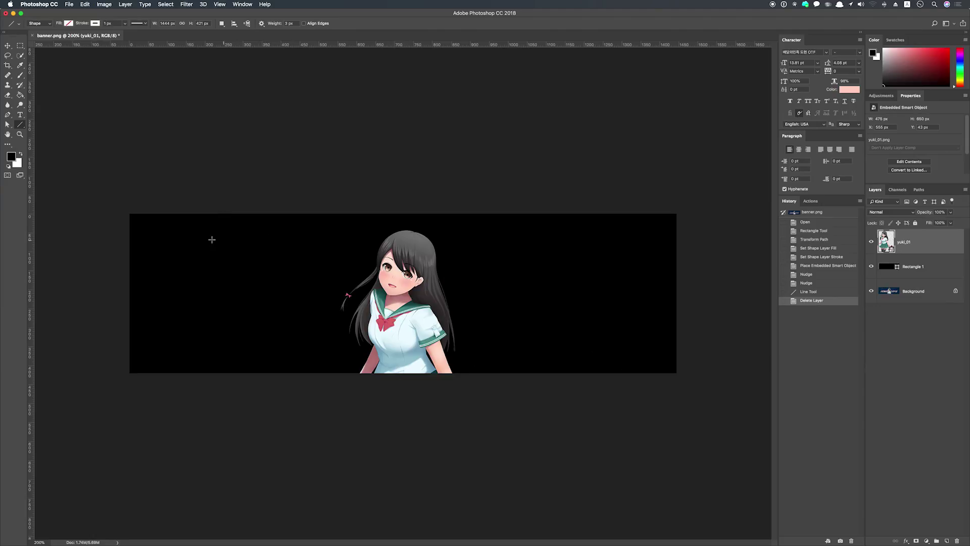
{"action": "left_click_drag", "start_coordinate": [168, 241], "coordinate": [642, 236]}
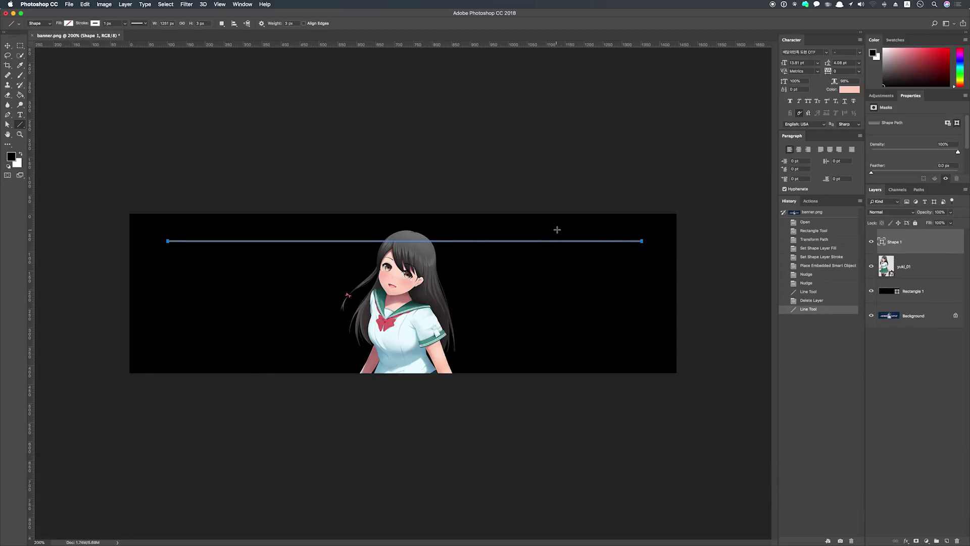
Give the line a solid white fill and set its stroke to none
{"action": "key", "text": "super+equal"}
{"action": "key", "text": "super+equal"}
{"action": "key", "text": "super+equal"}
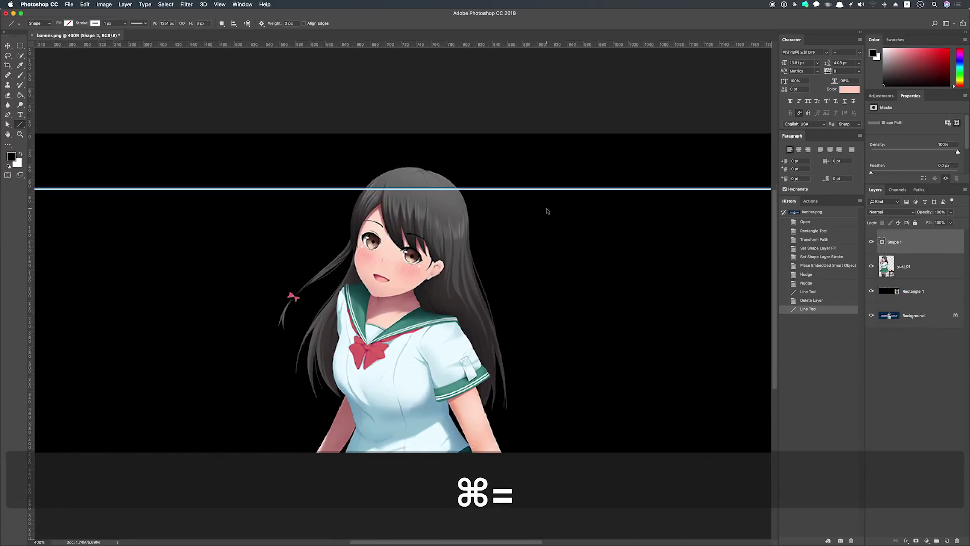
{"action": "key", "text": "v"}
{"action": "key", "text": "super+equal"}
{"action": "key", "text": "super+equal"}
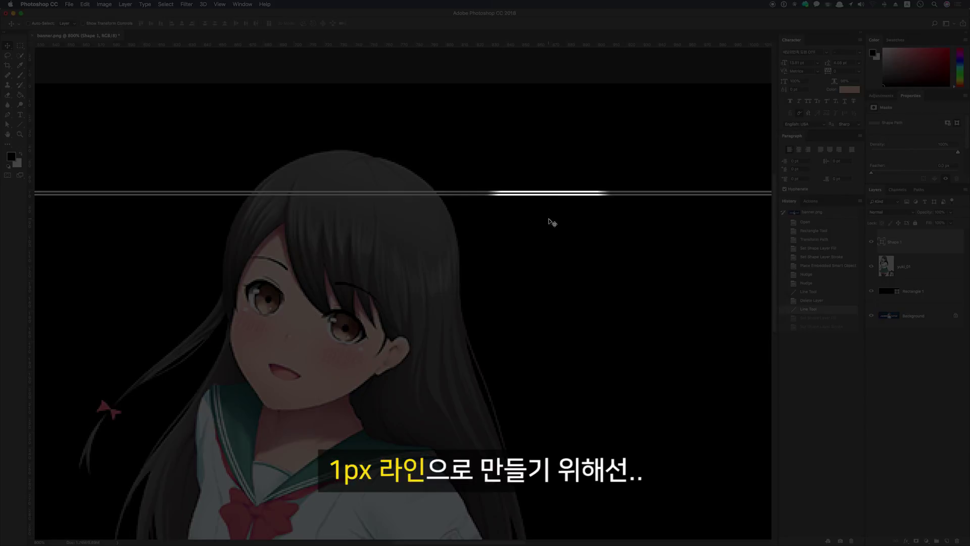
{"action": "left_click", "coordinate": [917, 242]}
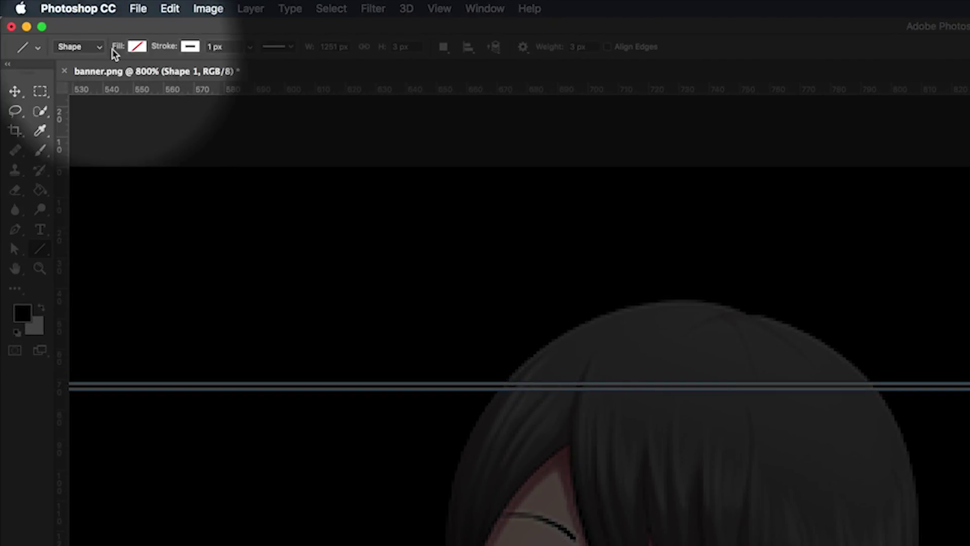
{"action": "left_click", "coordinate": [137, 47]}
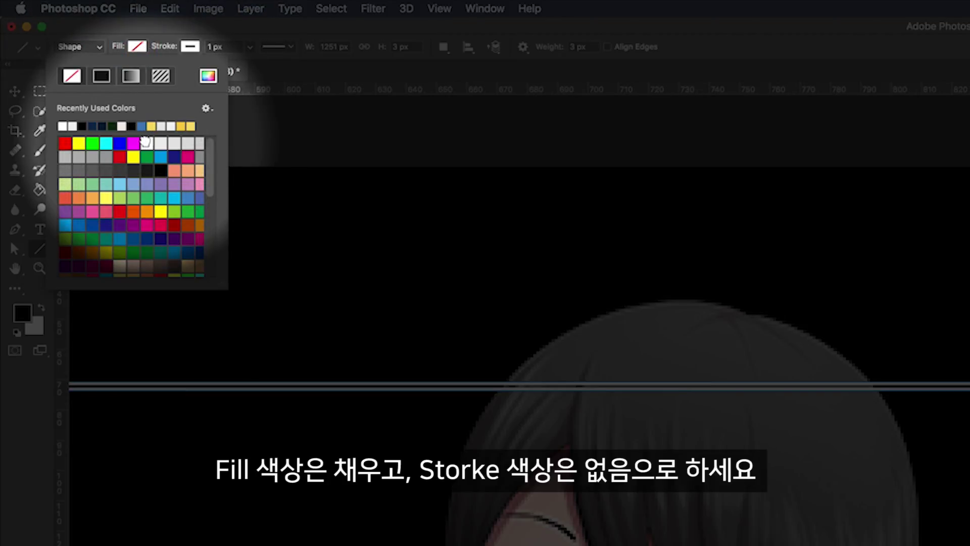
{"action": "left_click", "coordinate": [147, 142]}
{"action": "left_click", "coordinate": [191, 46]}
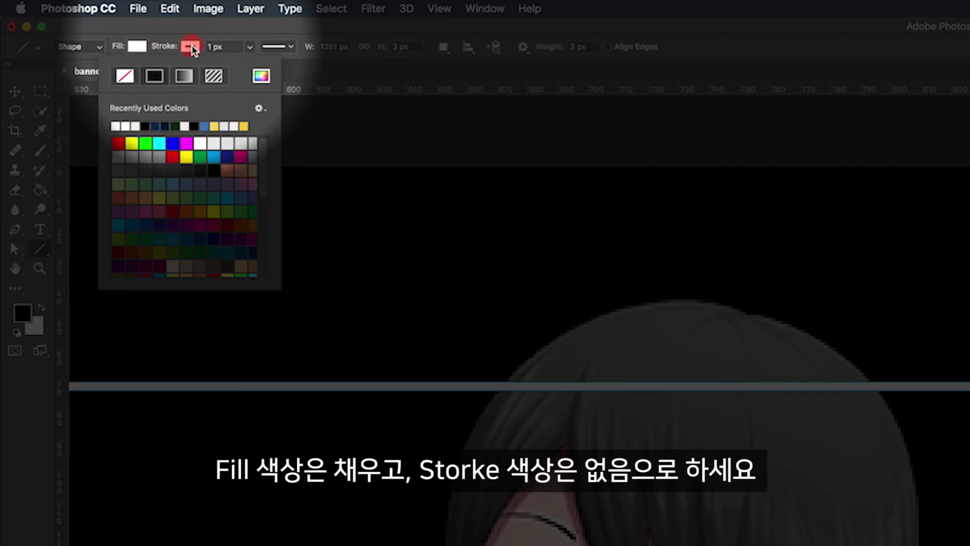
{"action": "left_click", "coordinate": [126, 77]}
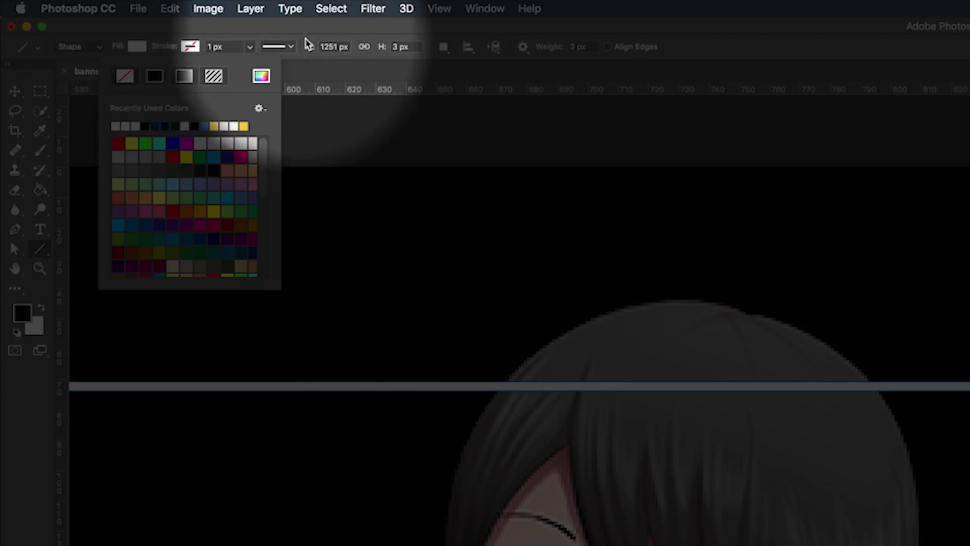
Set the line's height to 1 px
{"action": "left_click", "coordinate": [392, 46]}
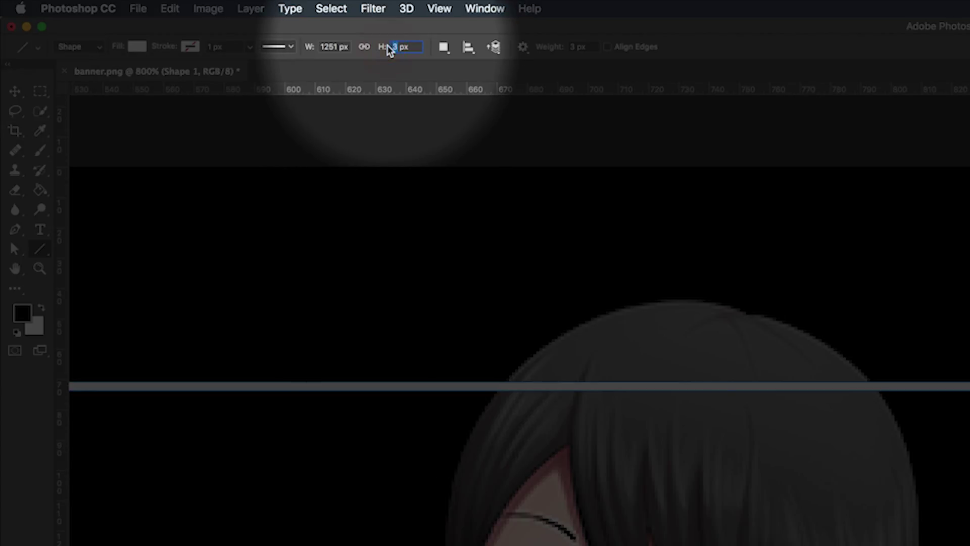
{"action": "key", "text": "Return"}
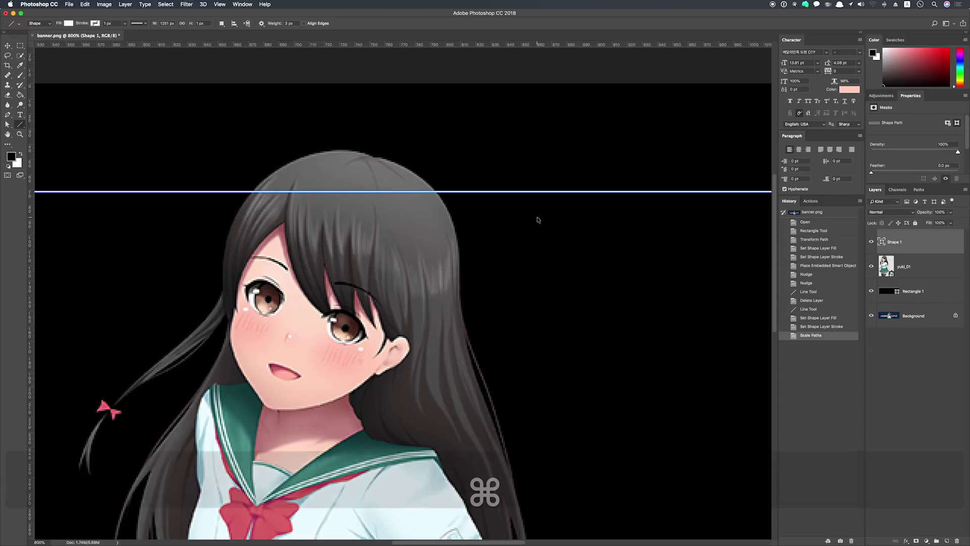
{"action": "key", "text": "super+0"}
{"action": "key", "text": "super+minus"}
{"action": "key", "text": "v"}
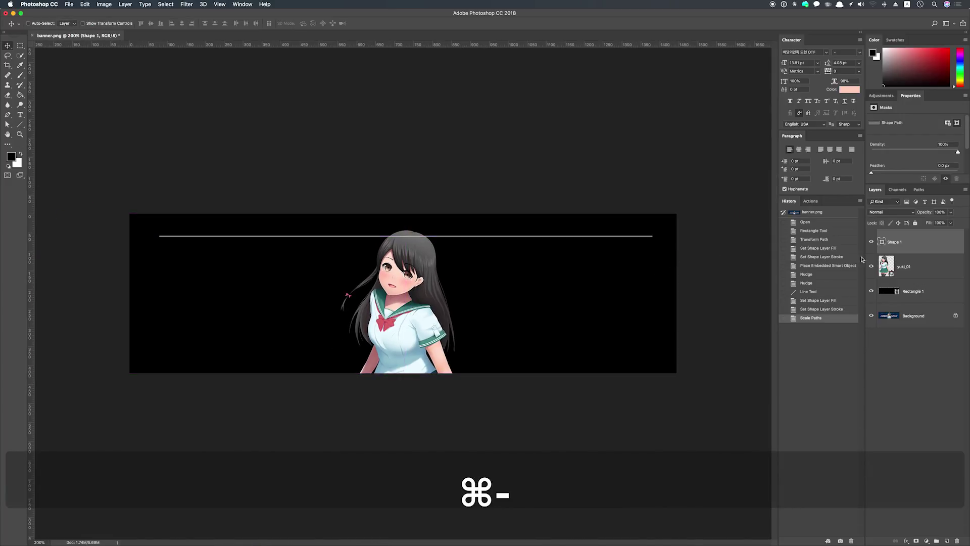
Duplicate the line to a parallel position below the original, and shift both lines slightly left
{"action": "left_click", "coordinate": [911, 242]}
{"action": "left_click_drag", "start_coordinate": [912, 242], "coordinate": [946, 540]}
{"action": "left_click_drag", "start_coordinate": [570, 241], "coordinate": [564, 264]}
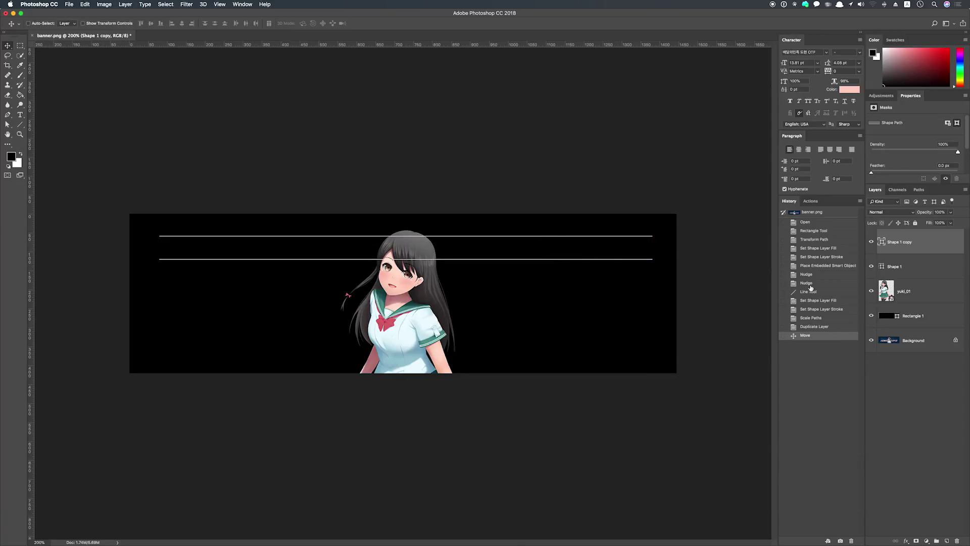
{"action": "left_click", "coordinate": [905, 269], "text": "shift"}
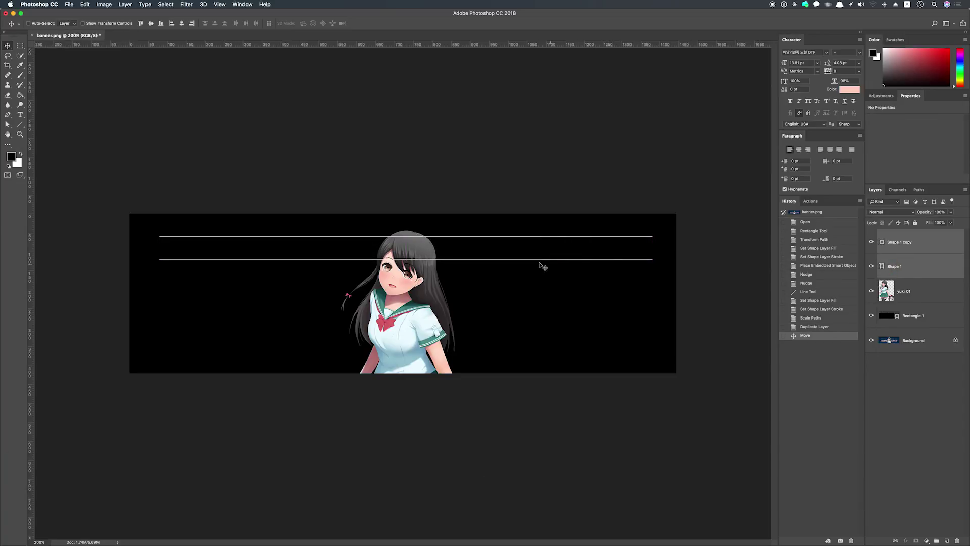
{"action": "mouse_move", "coordinate": [541, 266]}
{"action": "left_mouse_down"}
{"action": "mouse_move", "coordinate": [596, 264]}
{"action": "mouse_move", "coordinate": [530, 266]}
{"action": "left_mouse_up"}
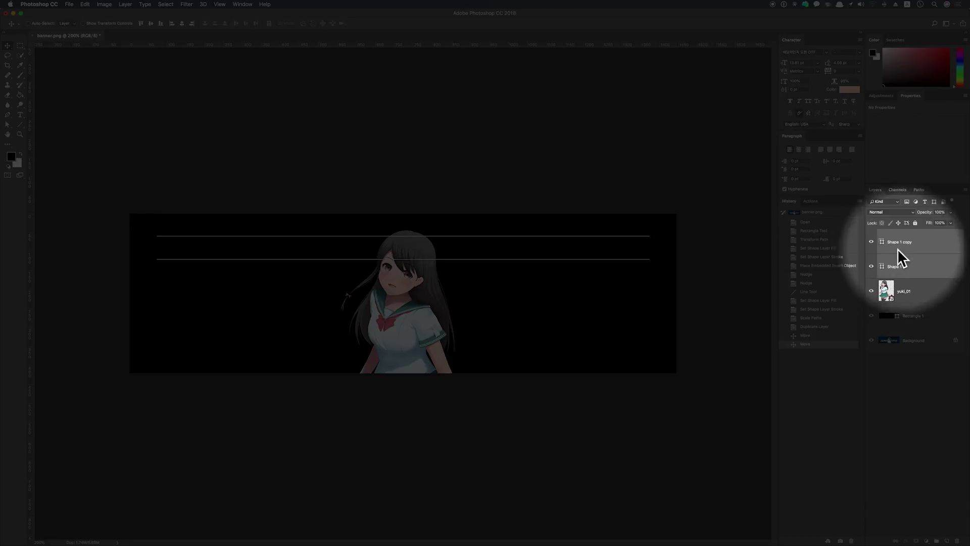
Move both line layers beneath the character layer yuki_01
{"action": "left_click_drag", "start_coordinate": [898, 249], "coordinate": [922, 299]}
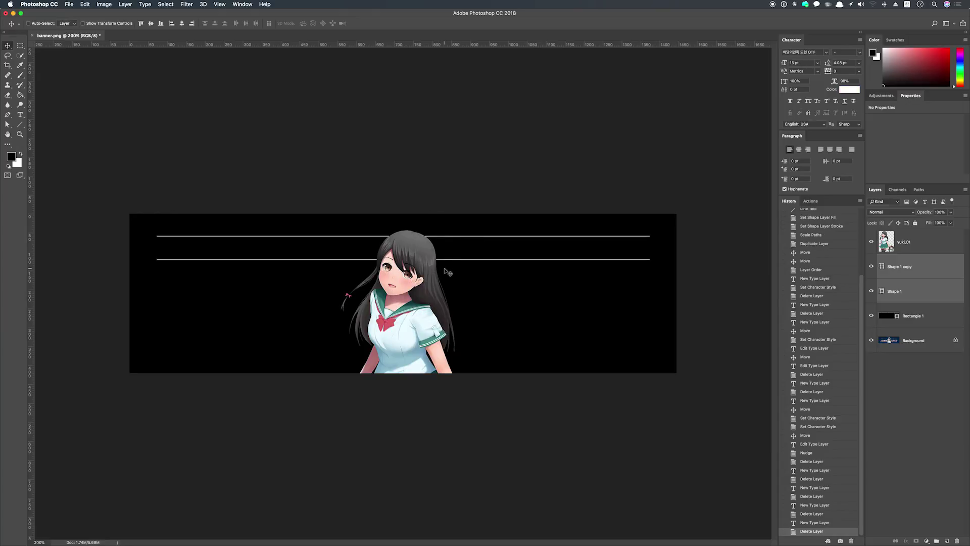
Add the text "내마음은 두근두근 오픈 기념, 무료공개회차 UP! 이벤트" just below the lines, beside the character
{"action": "key", "text": "t"}
{"action": "left_click", "coordinate": [447, 271]}
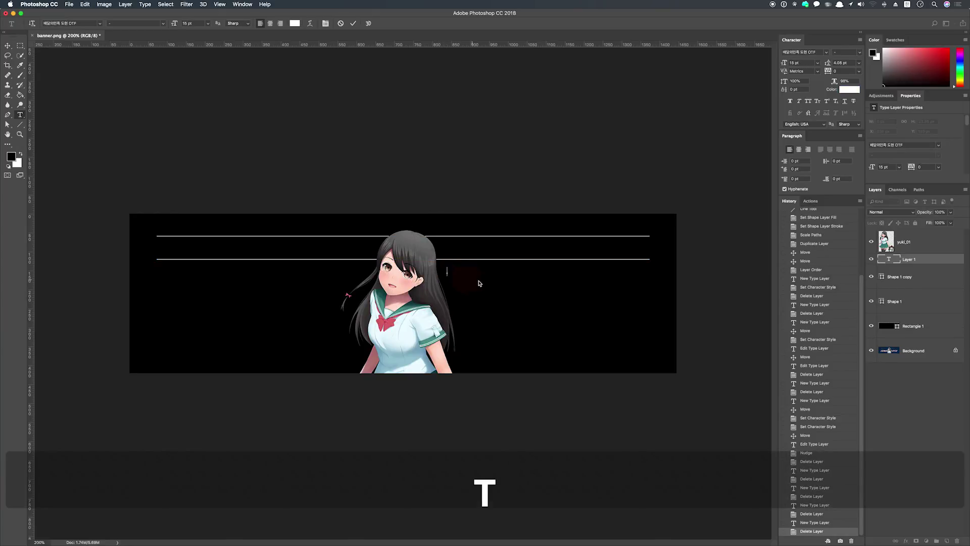
{"action": "type", "text": "내마음은 두근두근 오픈 기념, 무료공개회차 UP! 이벤트"}
{"action": "key", "text": "super+Return"}
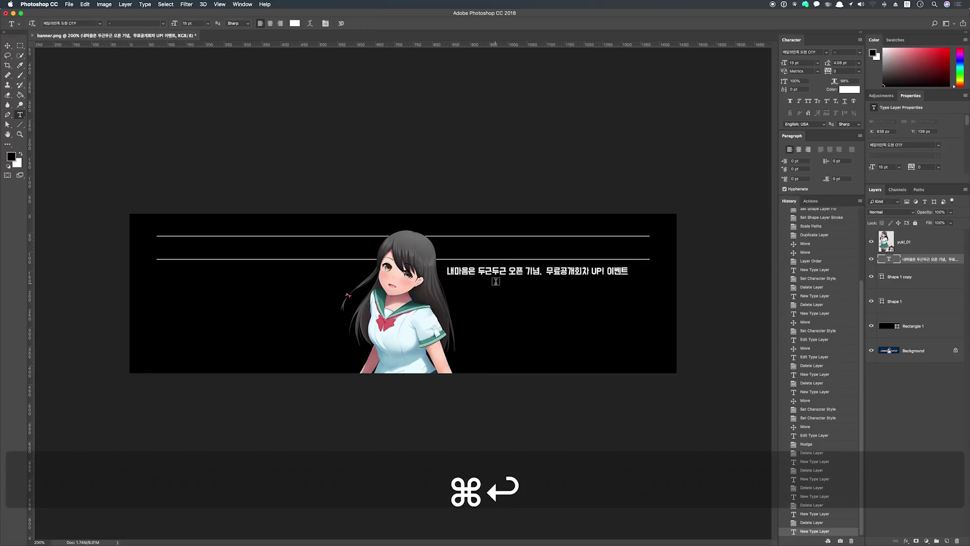
Set the event text's font to 나눔스퀘어OTF Light and its tracking to 900
{"action": "type", "text": "ㄴ"}
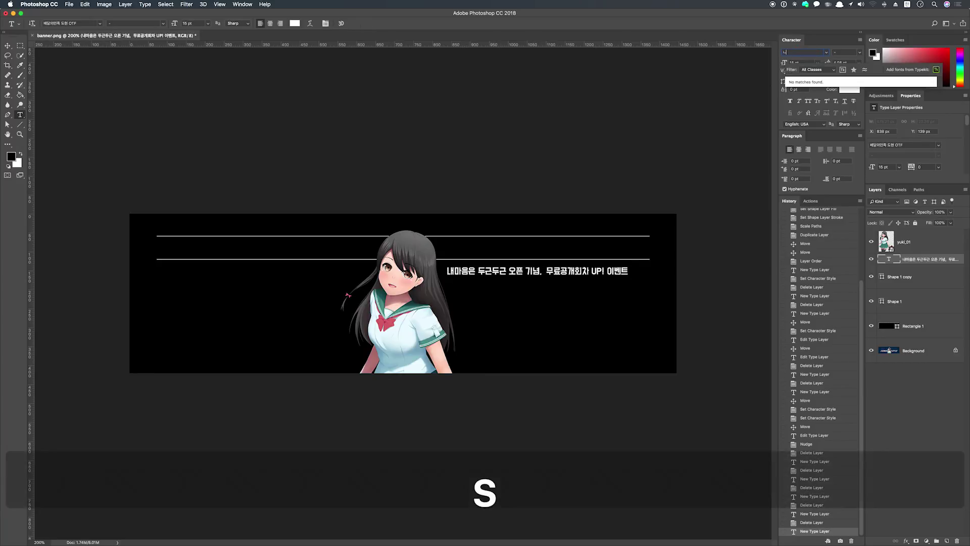
{"action": "type", "text": "ㅏㄴㅜㅁㅅㅡ"}
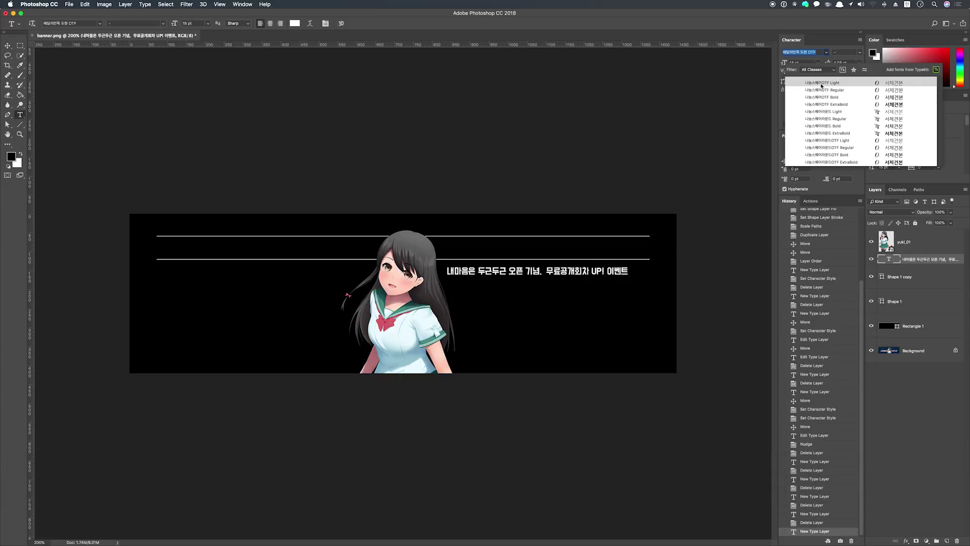
{"action": "key", "text": "Return"}
{"action": "key", "text": "v"}
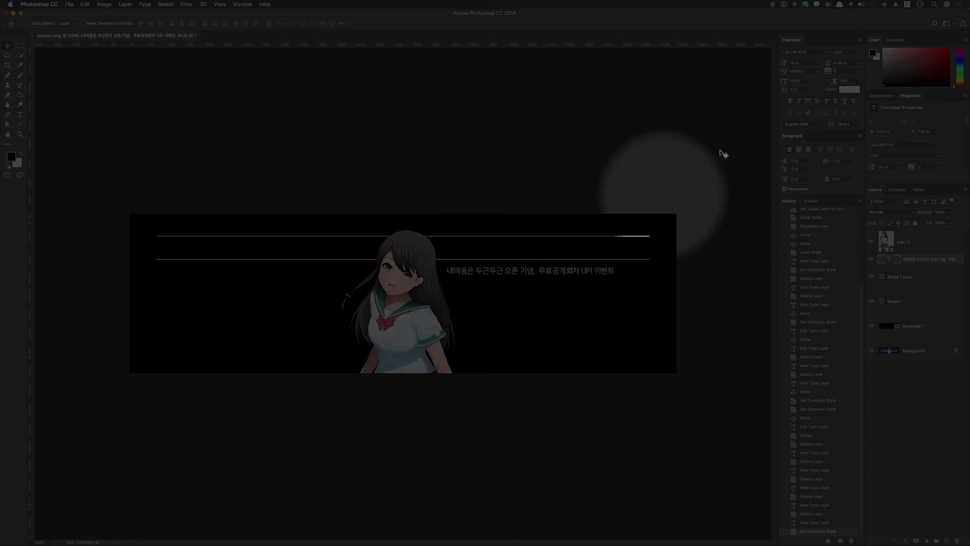
{"action": "left_click", "coordinate": [824, 71]}
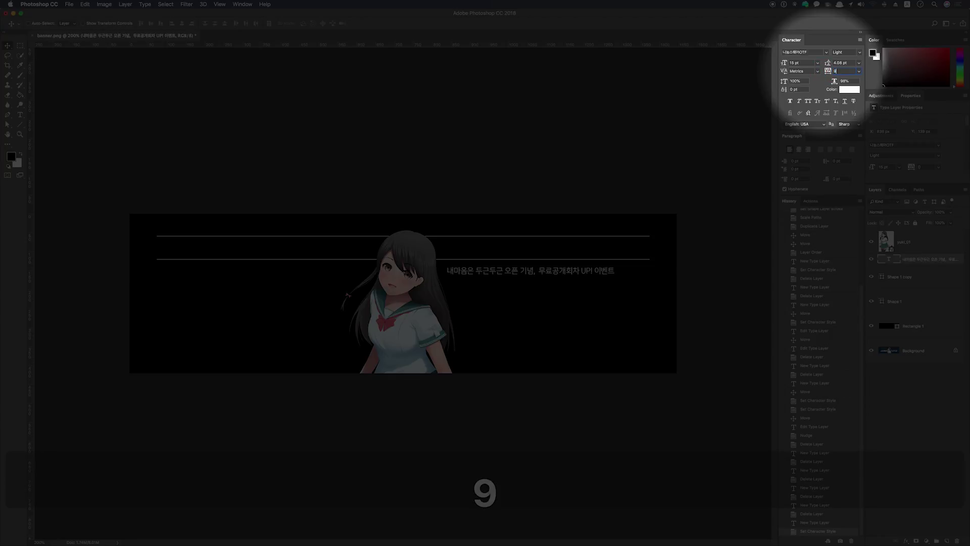
{"action": "key", "text": "Return"}
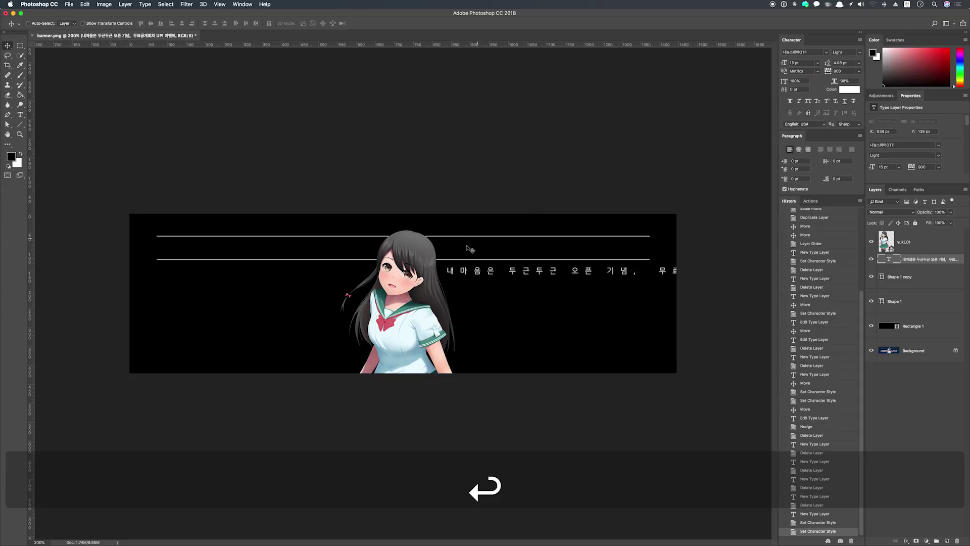
Add extra spaces before "무료공개회차" to split the event text around the character, and position it between the two lines
{"action": "key", "text": "v"}
{"action": "left_click_drag", "start_coordinate": [525, 274], "coordinate": [390, 289]}
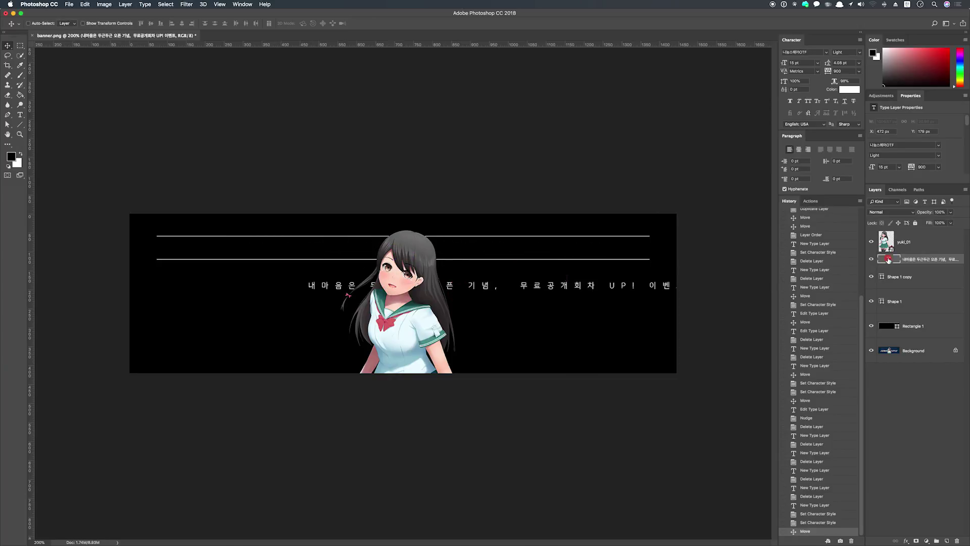
{"action": "double_click", "coordinate": [889, 260]}
{"action": "left_click", "coordinate": [518, 287]}
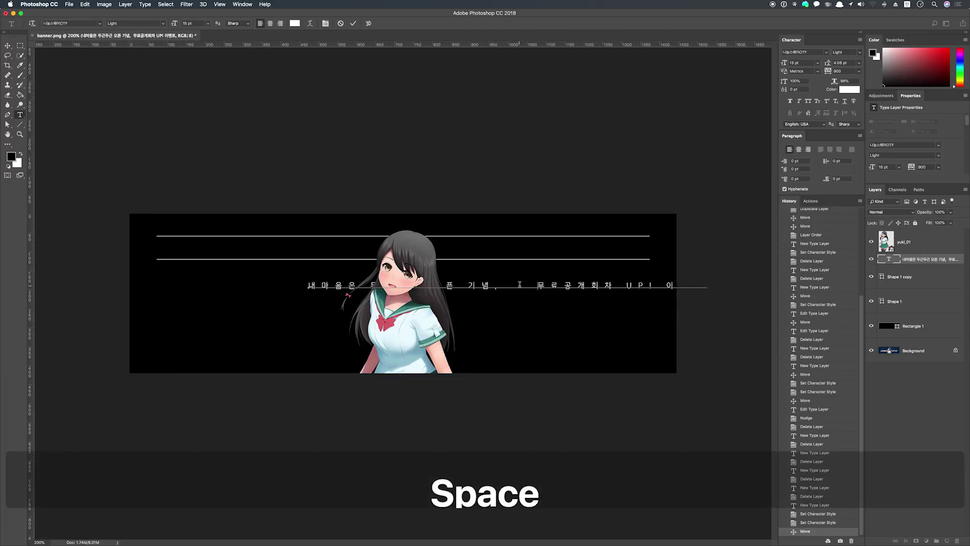
{"action": "key", "text": "super+Return"}
{"action": "left_click_drag", "start_coordinate": [587, 289], "coordinate": [466, 252]}
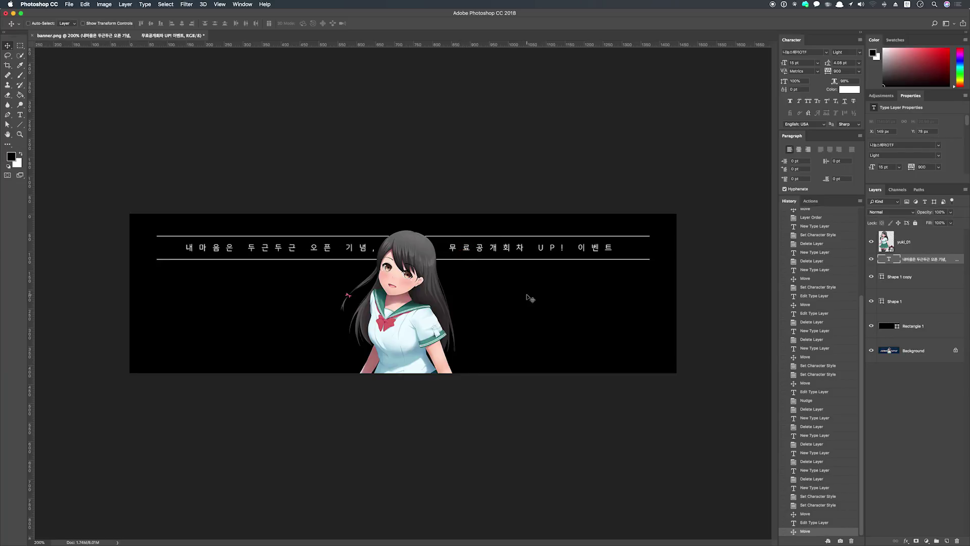
{"action": "key", "text": "Right"}
{"action": "key", "text": "Left"}
{"action": "key", "text": "Up"}
{"action": "key", "text": "Down"}
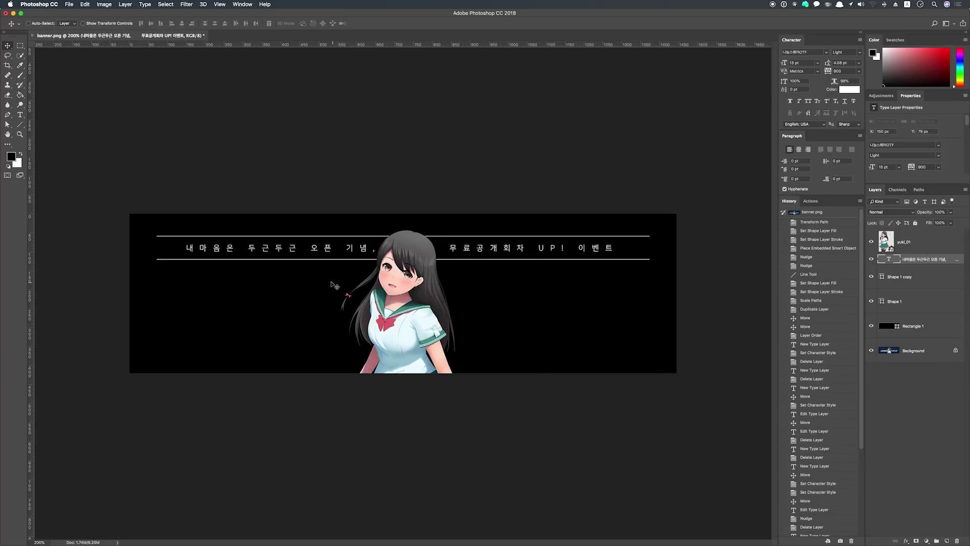
Add a title text layer "내마음은 두근두근" below the lines, with extra spaces between the two words
{"action": "key", "text": "t"}
{"action": "left_click", "coordinate": [264, 296]}
{"action": "type", "text": "ㅇ"}
{"action": "key", "text": "BackSpace"}
{"action": "type", "text": "내"}
{"action": "type", "text": "ㅁ"}
{"action": "key", "text": "BackSpace"}
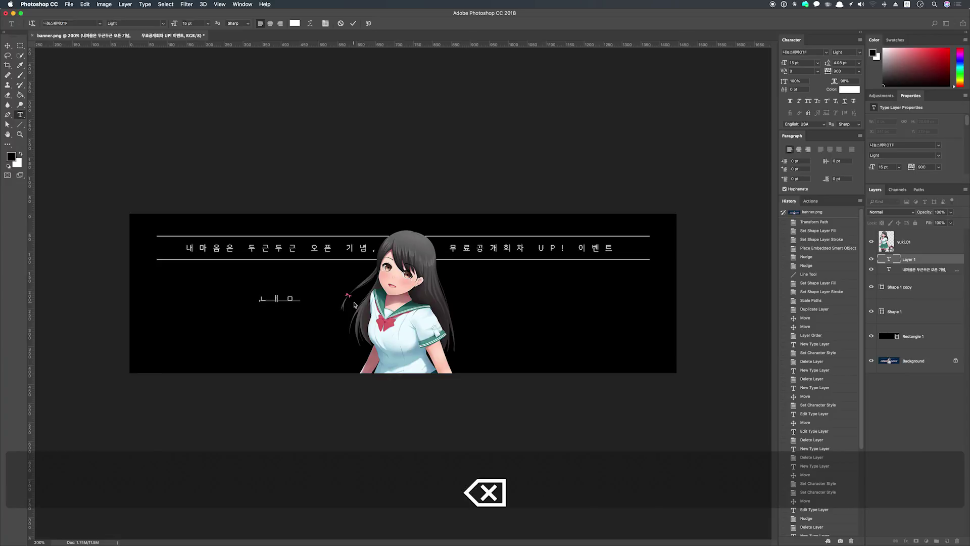
{"action": "type", "text": "내마음은  두근"}
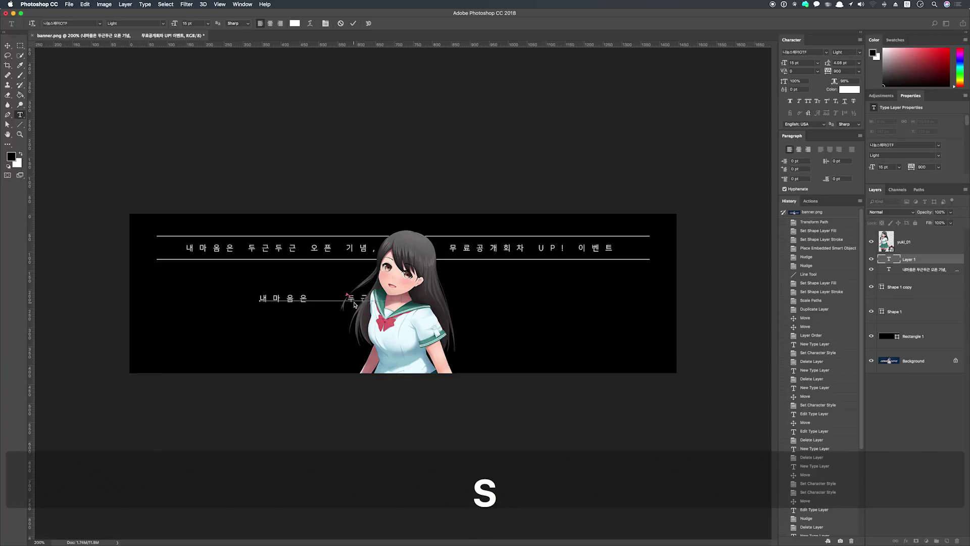
{"action": "key", "text": "super+Return"}
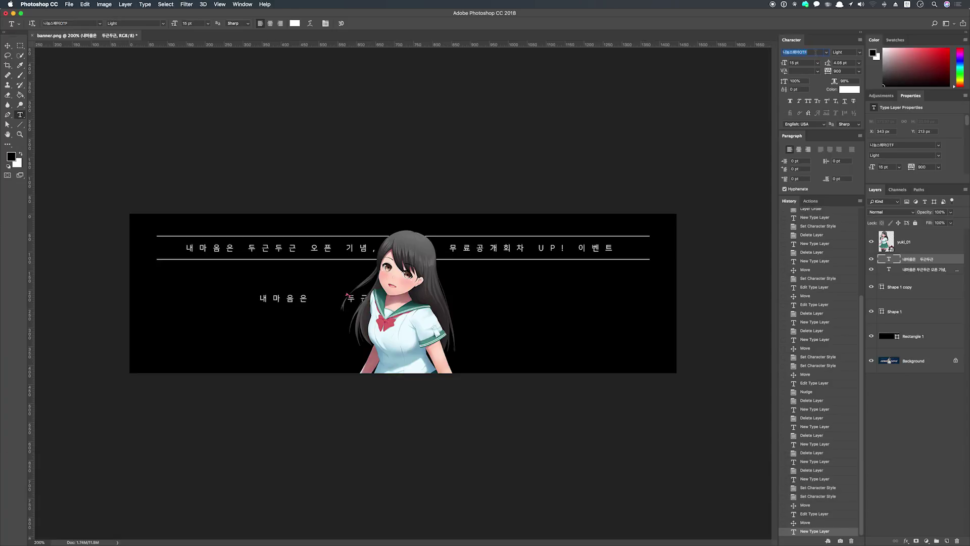
Set the title's font to 배달의민족 도현 OTF at 100 pt and move it toward the banner's left edge
{"action": "type", "text": "도현"}
{"action": "left_click", "coordinate": [815, 82]}
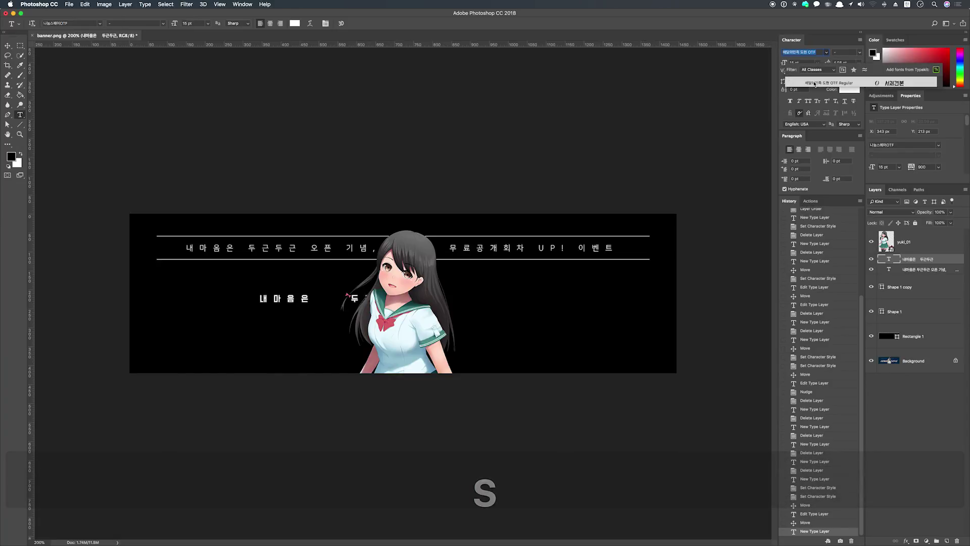
{"action": "type", "text": "1"}
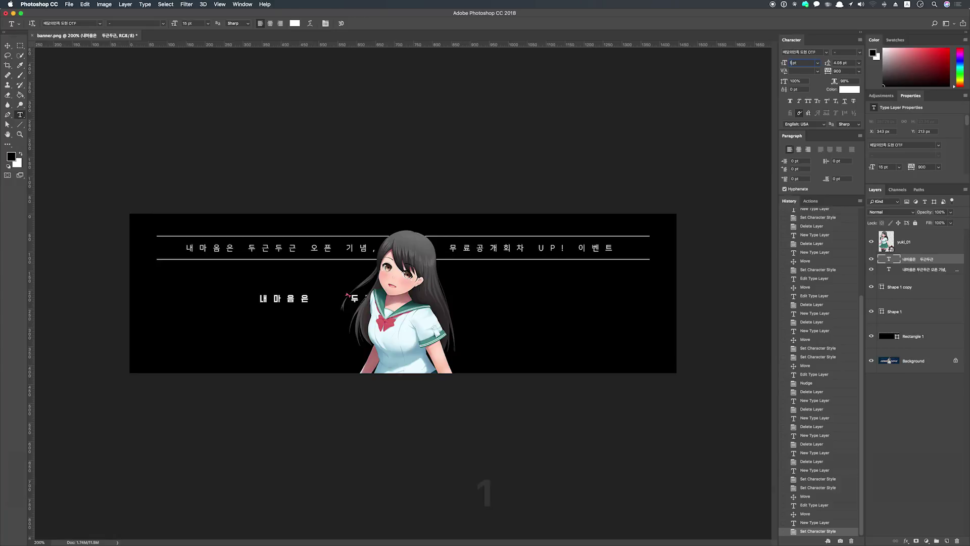
{"action": "type", "text": "00"}
{"action": "key", "text": "Return"}
{"action": "key", "text": "v"}
{"action": "left_click_drag", "start_coordinate": [427, 296], "coordinate": [362, 316]}
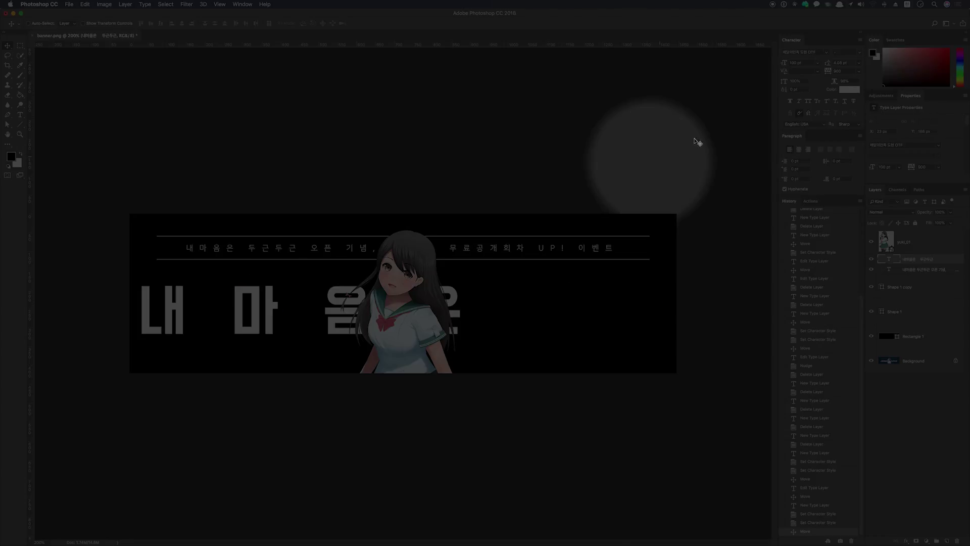
Set the title's tracking to 0 and shift the text right so it straddles the character
{"action": "left_click", "coordinate": [828, 71]}
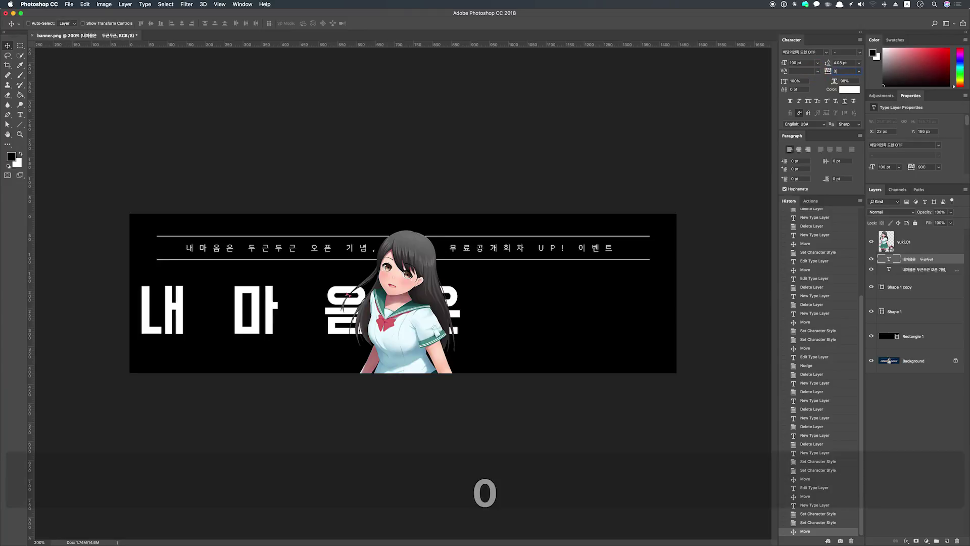
{"action": "type", "text": "0"}
{"action": "key", "text": "Return"}
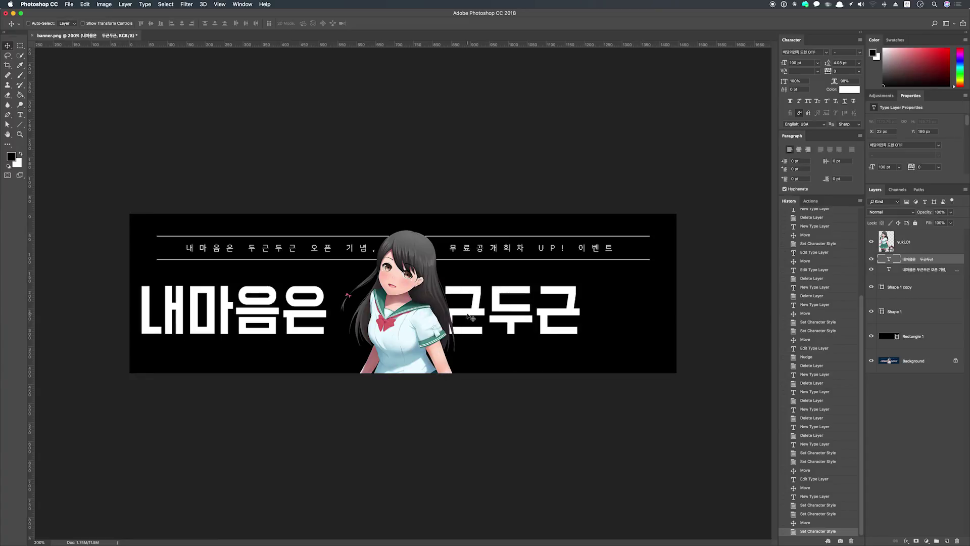
{"action": "left_click_drag", "start_coordinate": [470, 317], "coordinate": [510, 315]}
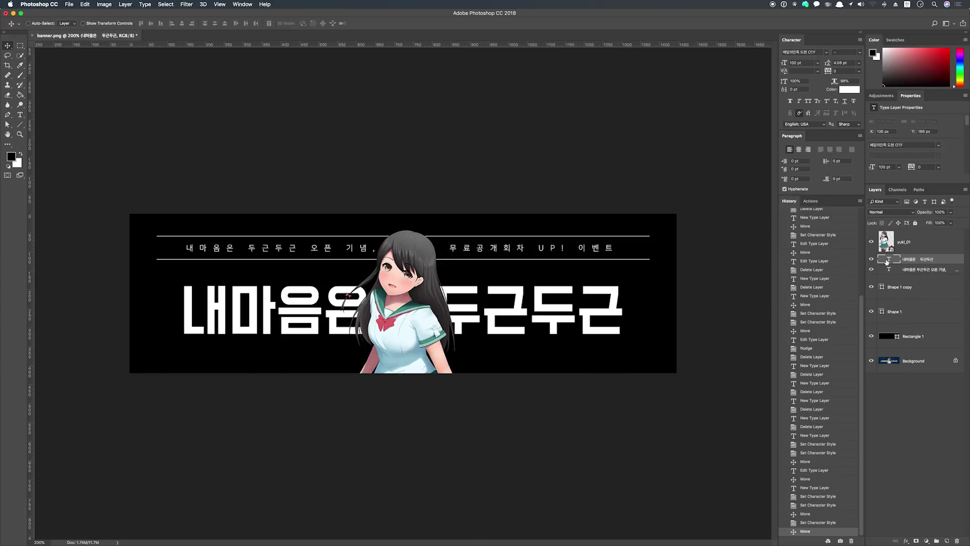
Widen the gap between "내마음은" and "두근두근" with another space and nudge the title left to centre it around the character
{"action": "double_click", "coordinate": [887, 260]}
{"action": "left_click", "coordinate": [402, 321]}
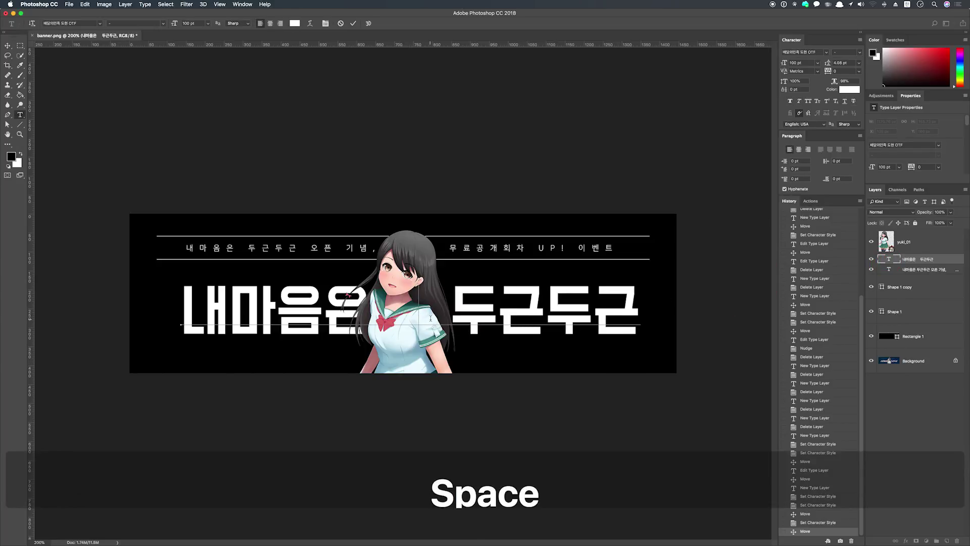
{"action": "key", "text": "super+Return"}
{"action": "key", "text": "shift+Left"}
{"action": "key", "text": "shift+Left"}
{"action": "key", "text": "shift+Left"}
{"action": "key", "text": "shift+Right"}
{"action": "key", "text": "Left"}
{"action": "key", "text": "Left"}
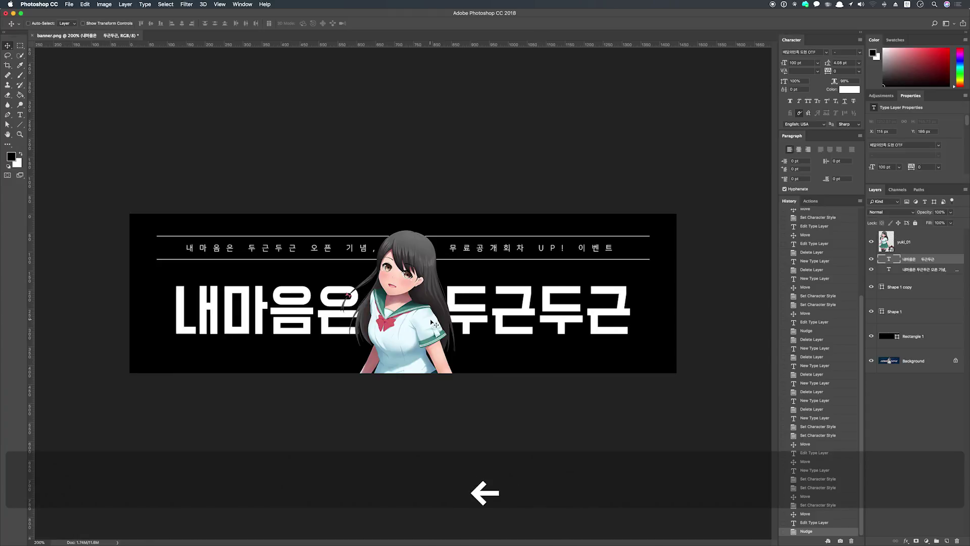
{"action": "key", "text": "Right"}
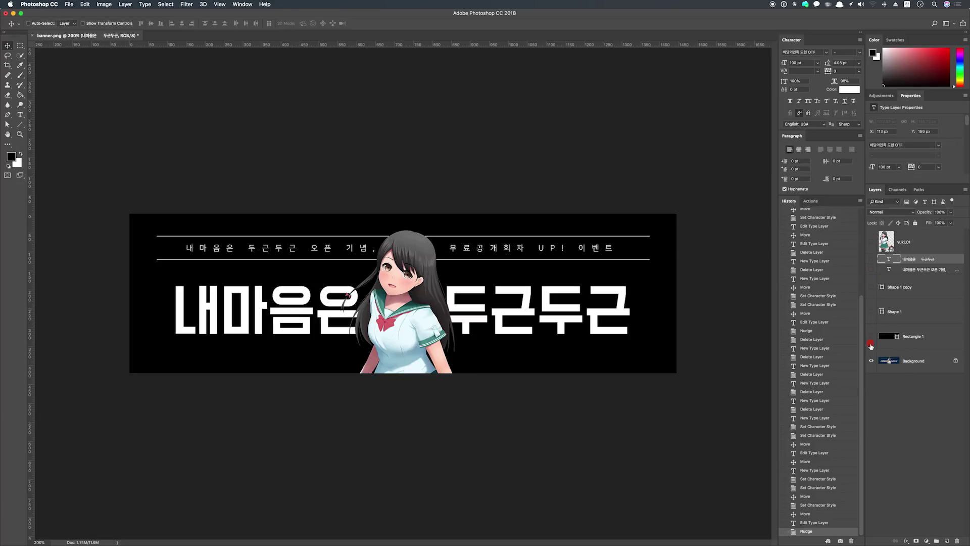
Temporarily hide the layers above the sample banner to examine its title lettering
{"action": "left_click", "coordinate": [871, 346], "text": "alt"}
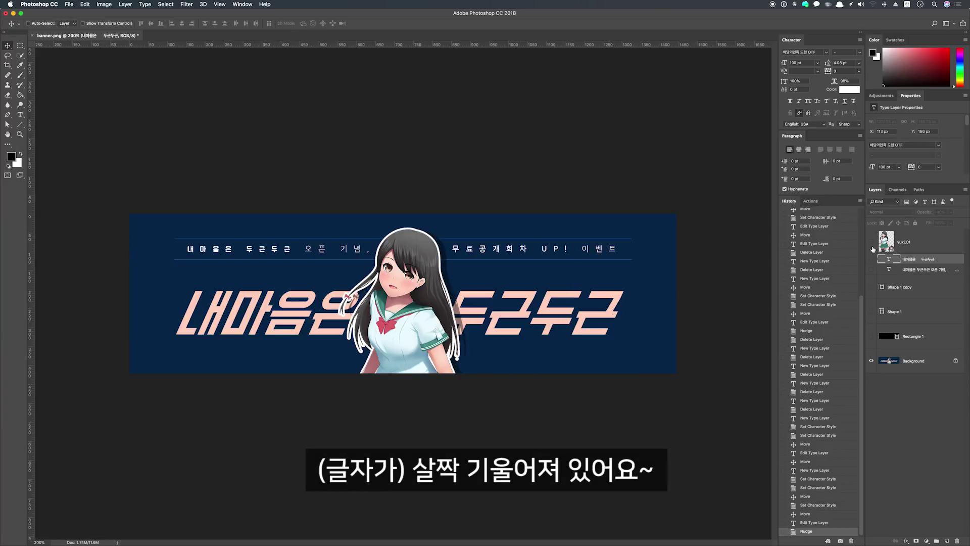
{"action": "left_click_drag", "start_coordinate": [873, 250], "coordinate": [873, 302]}
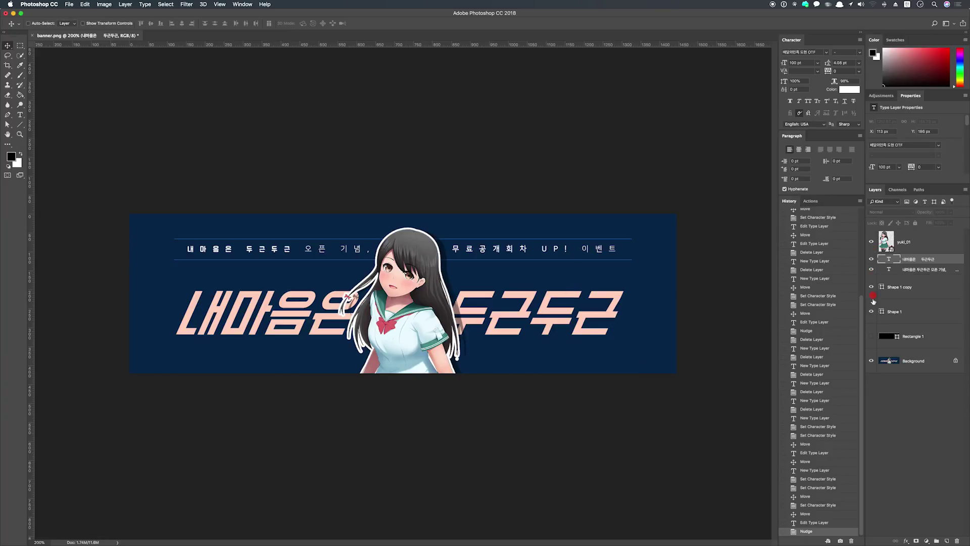
{"action": "left_click", "coordinate": [872, 336]}
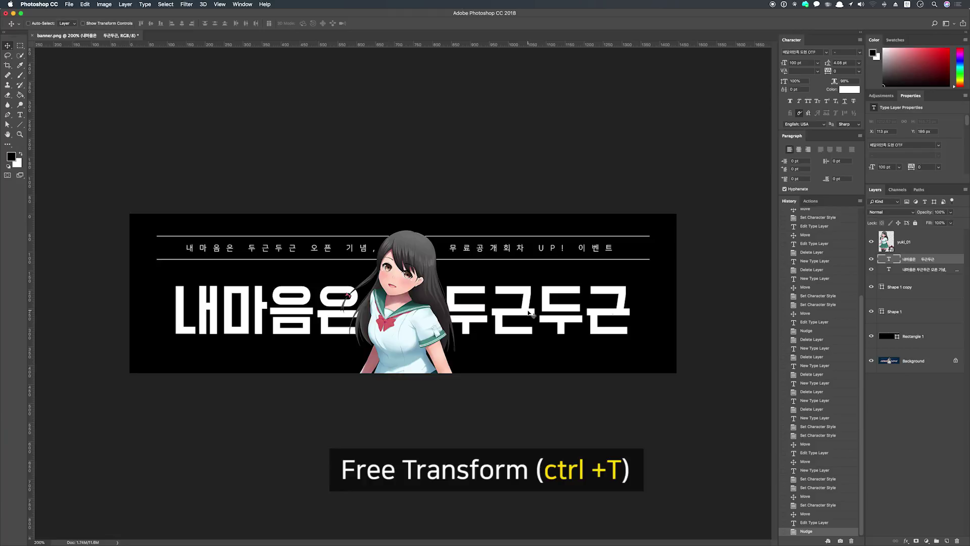
{"action": "key", "text": "super+t"}
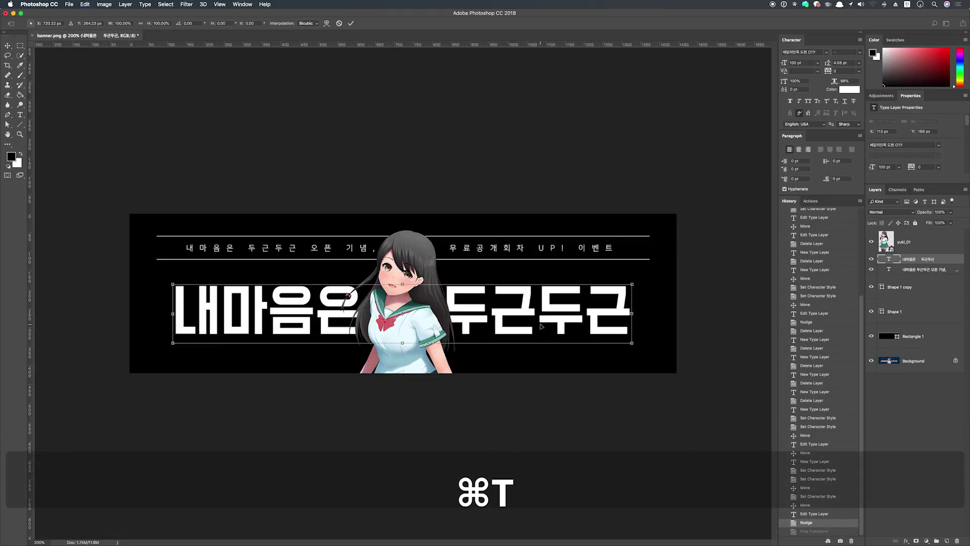
{"action": "left_click_drag", "start_coordinate": [632, 285], "coordinate": [557, 169]}
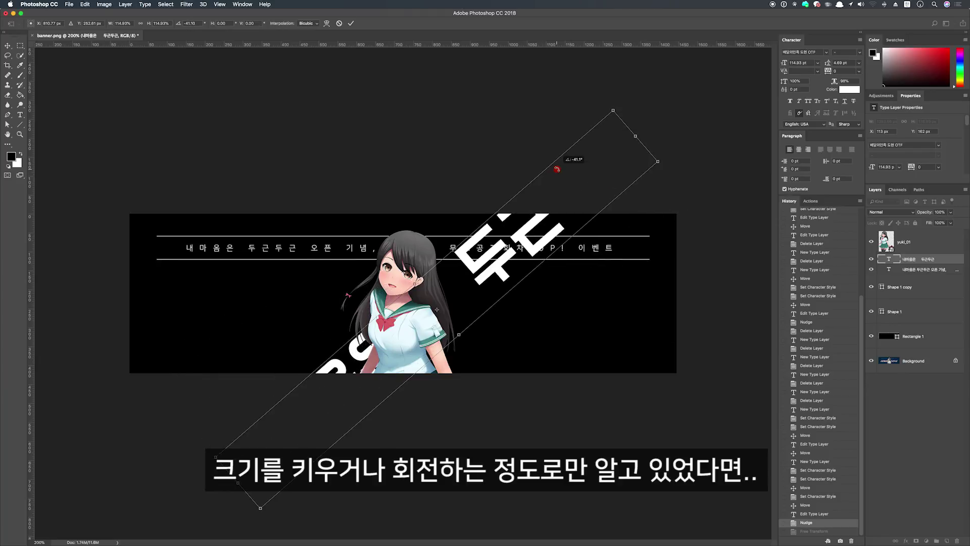
{"action": "key", "text": "Escape"}
{"action": "key", "text": "super+t"}
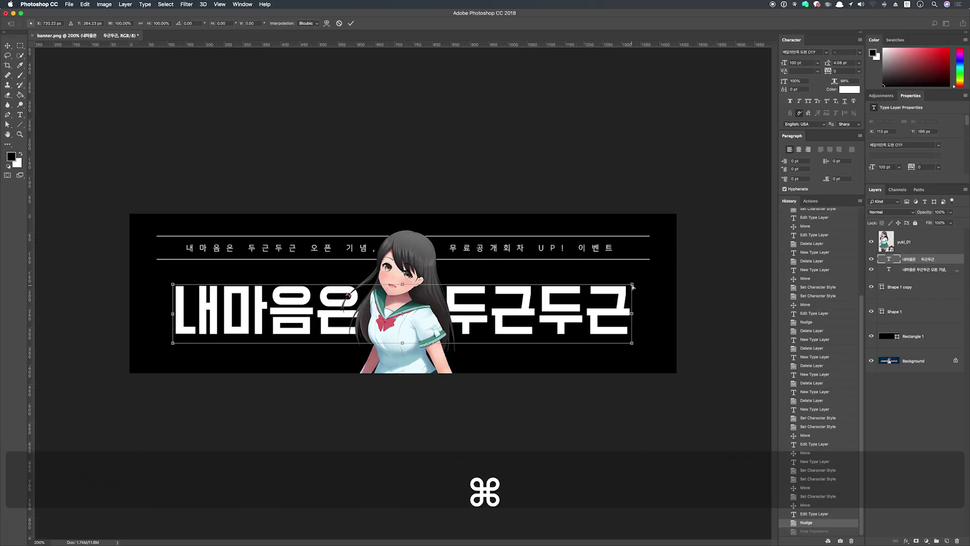
{"action": "left_click_drag", "start_coordinate": [633, 287], "coordinate": [601, 284]}
{"action": "key", "text": "Escape"}
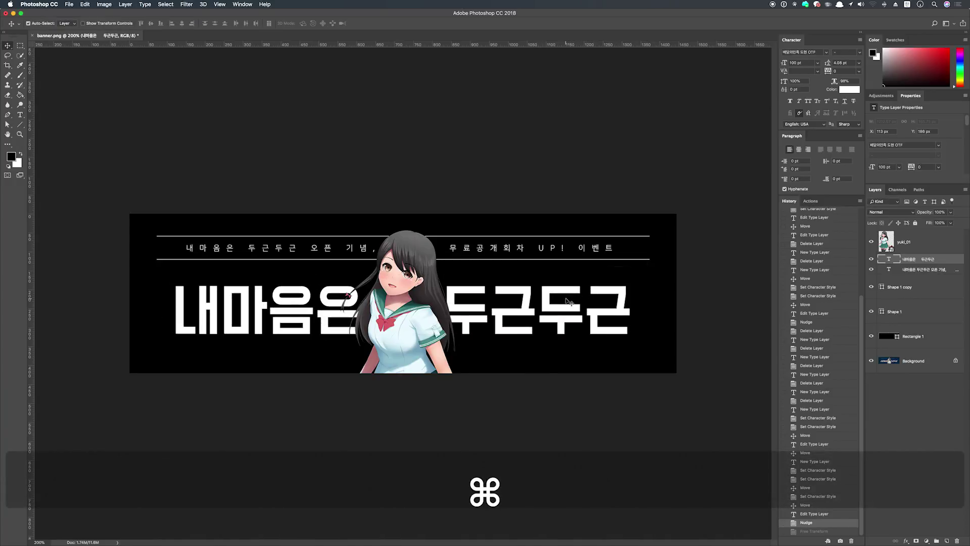
Slant the title text to the right with Free Transform by shifting its upper edge sideways
{"action": "key", "text": "super+t"}
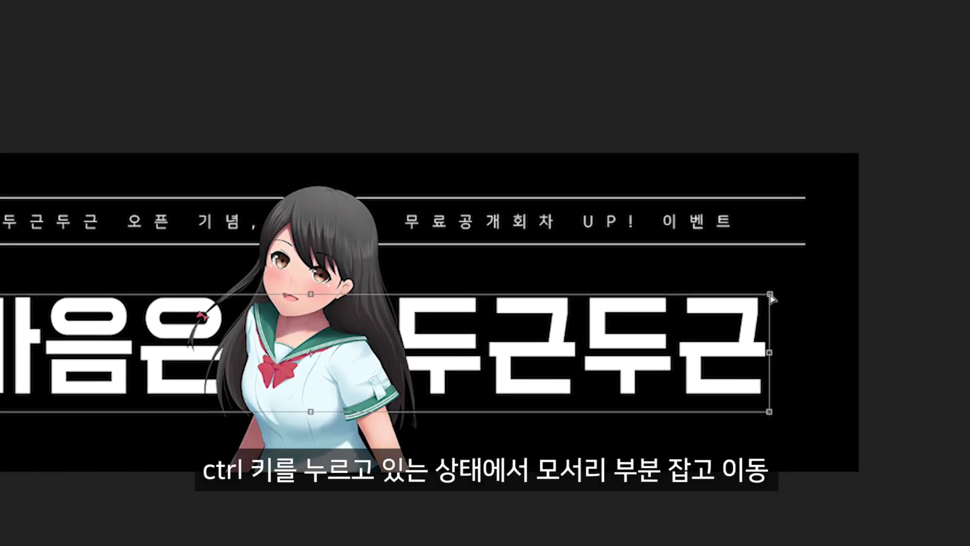
{"action": "left_click_drag", "start_coordinate": [771, 294], "coordinate": [796, 295]}
{"action": "left_click_drag", "start_coordinate": [784, 298], "coordinate": [803, 300]}
{"action": "key", "text": "Return"}
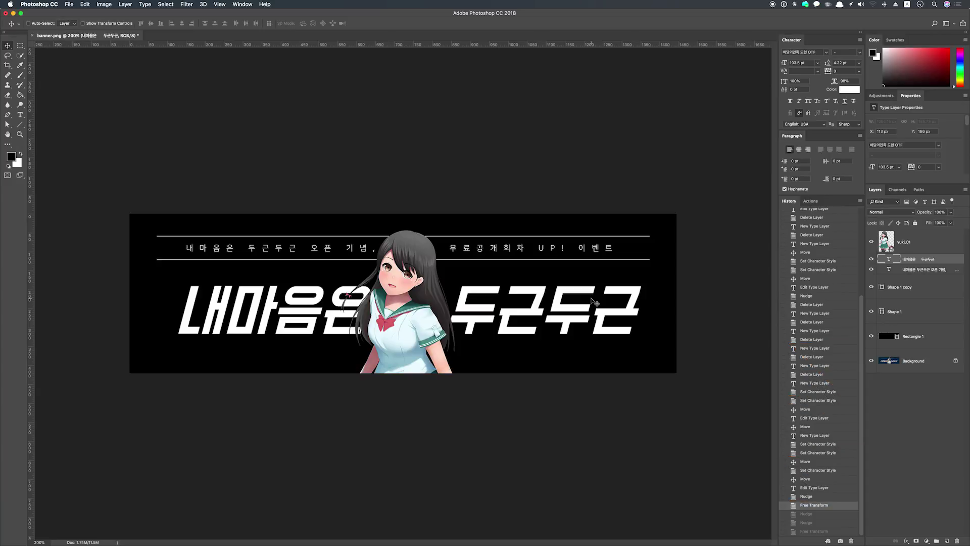
Nudge the slanted title left and fine-tune its horizontal position around the character
{"action": "key", "text": "shift+Left"}
{"action": "key", "text": "shift+Left"}
{"action": "key", "text": "shift+Left"}
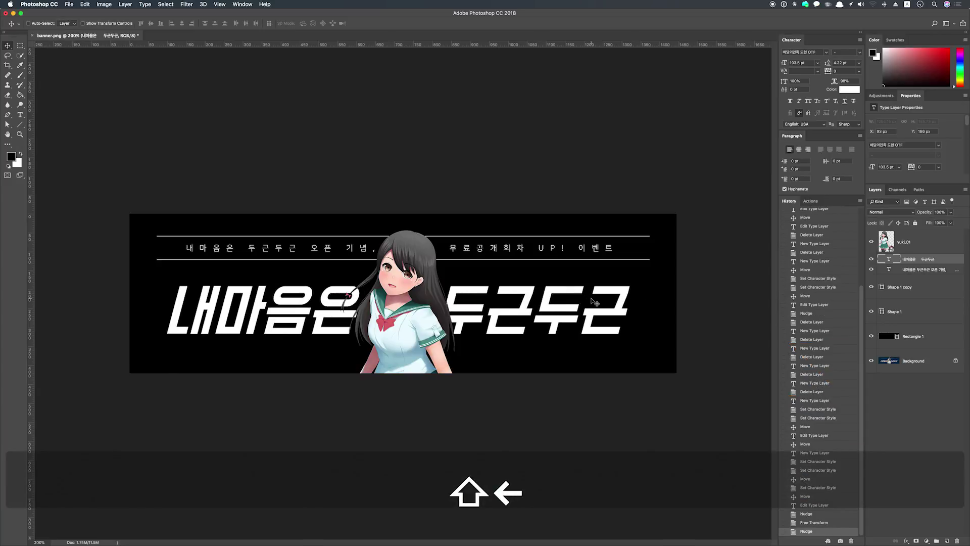
{"action": "key", "text": "Right"}
{"action": "key", "text": "Right"}
{"action": "key", "text": "Right"}
{"action": "key", "text": "Right"}
{"action": "key", "text": "Right"}
{"action": "key", "text": "Right"}
{"action": "key", "text": "Right"}
{"action": "key", "text": "Left"}
{"action": "key", "text": "Right"}
{"action": "key", "text": "Right"}
Narrow both thin decorative lines evenly about their centre with Free Transform to roughly match the title's width
{"action": "left_click", "coordinate": [900, 287]}
{"action": "left_click", "coordinate": [900, 311], "text": "shift"}
{"action": "key", "text": "super"}
{"action": "key", "text": "super+t"}
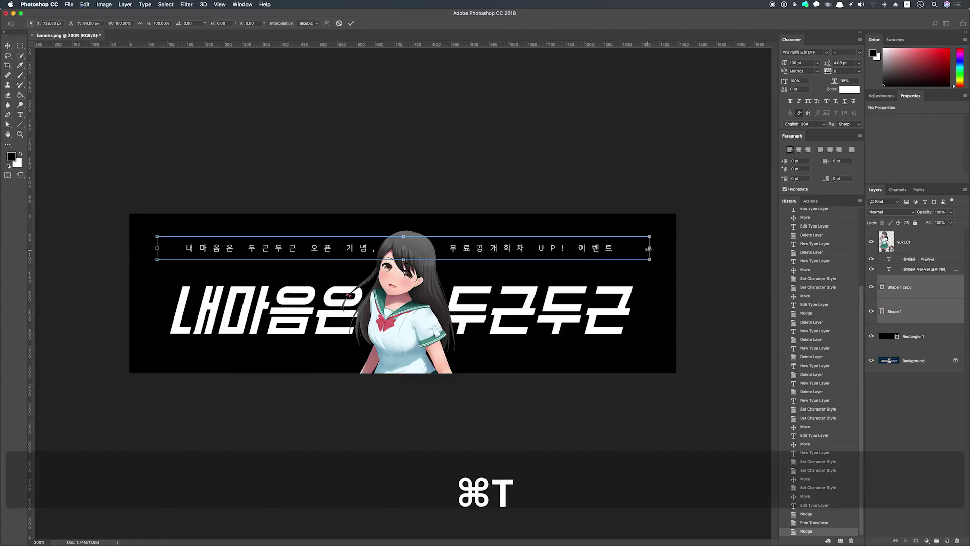
{"action": "left_click_drag", "start_coordinate": [648, 249], "coordinate": [645, 248]}
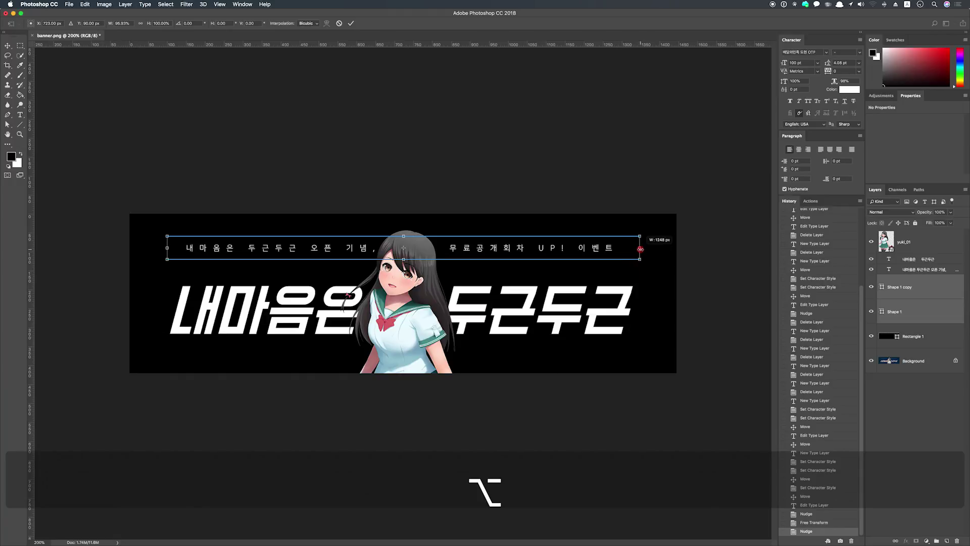
{"action": "key", "text": "Return"}
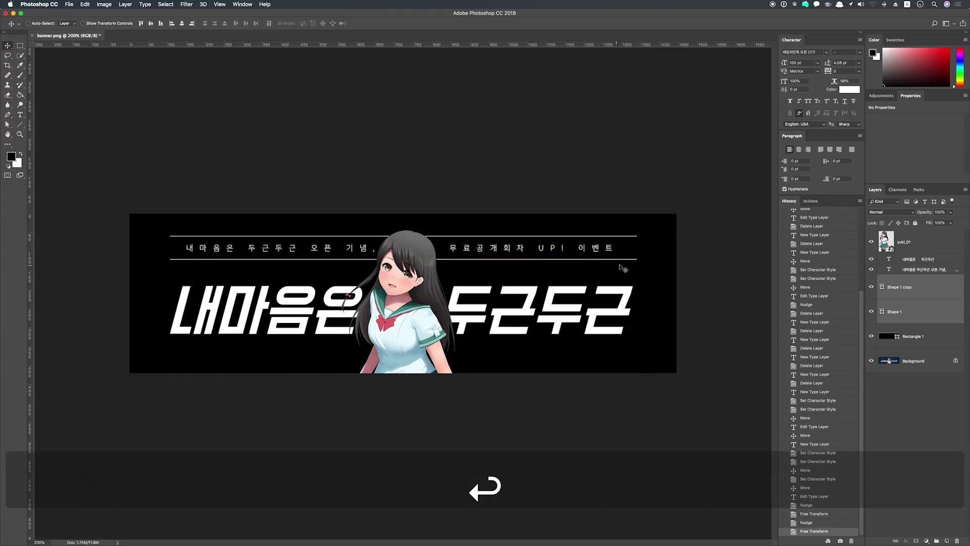
Set the background rectangle's fill colour to #072950
{"action": "double_click", "coordinate": [888, 336]}
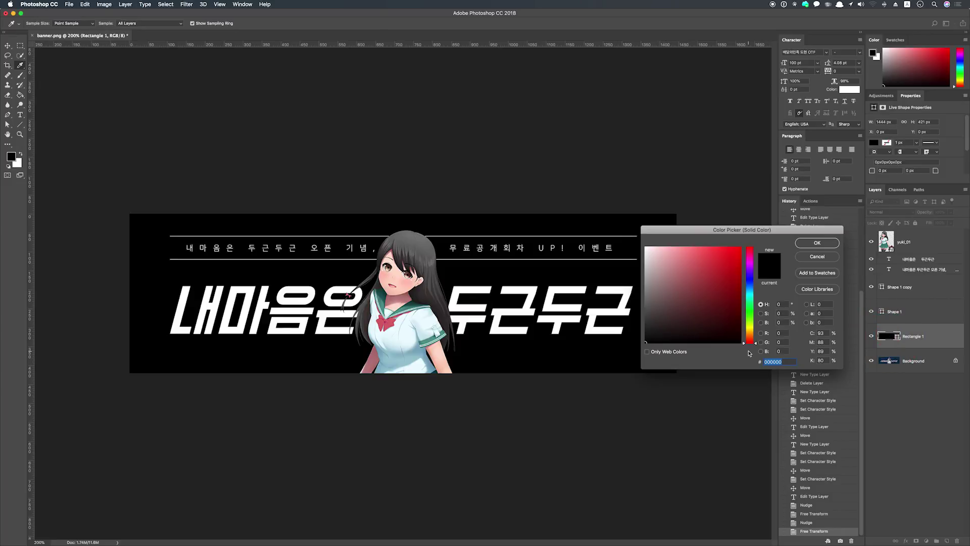
{"action": "type", "text": "072950"}
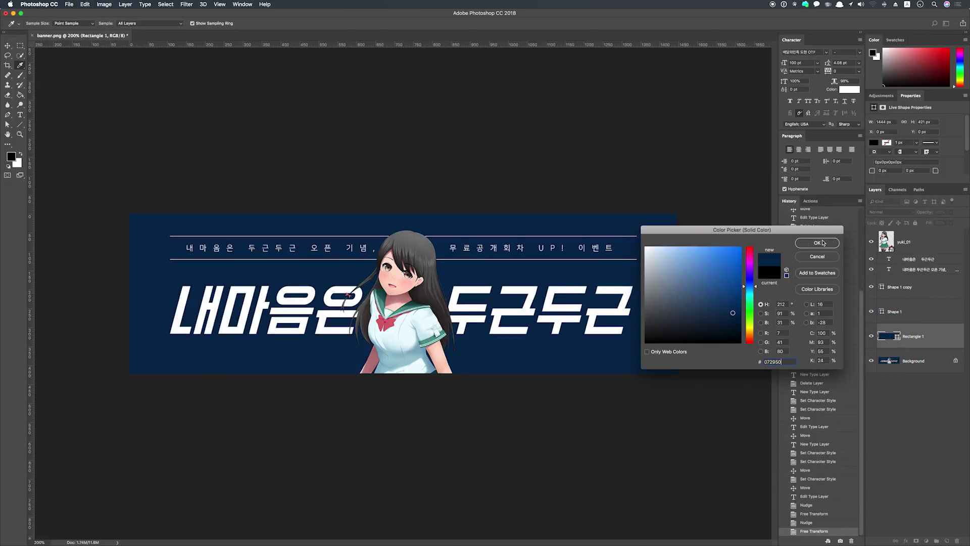
{"action": "left_click", "coordinate": [817, 243]}
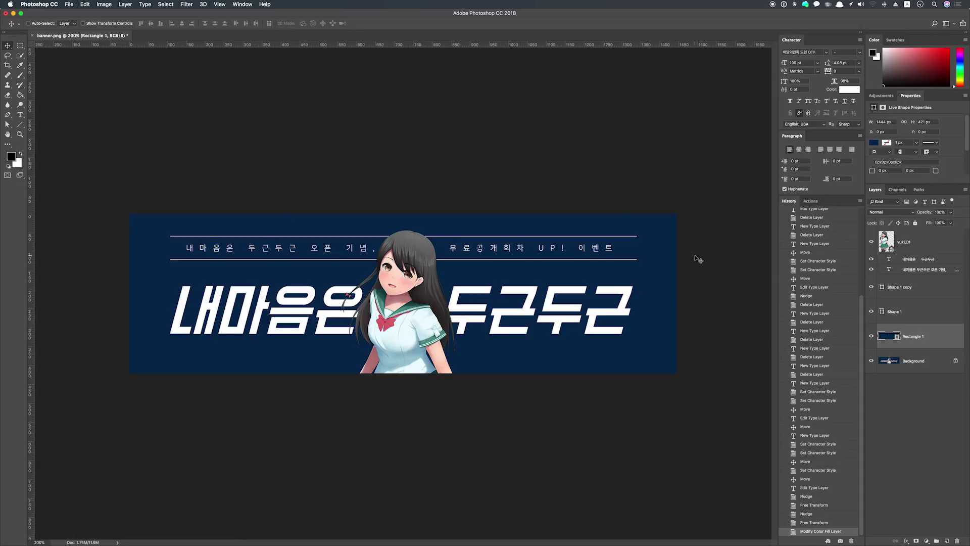
Add a 5 px white outside Stroke layer style to the character layer
{"action": "key", "text": "ctrl+Right"}
{"action": "left_click", "coordinate": [412, 285], "text": "super"}
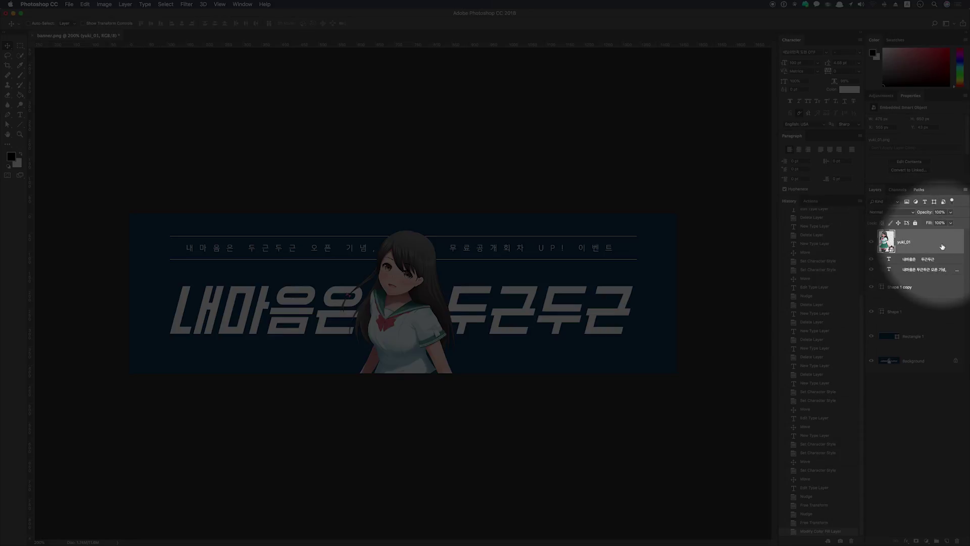
{"action": "double_click", "coordinate": [943, 246]}
{"action": "left_click_drag", "start_coordinate": [777, 318], "coordinate": [589, 213]}
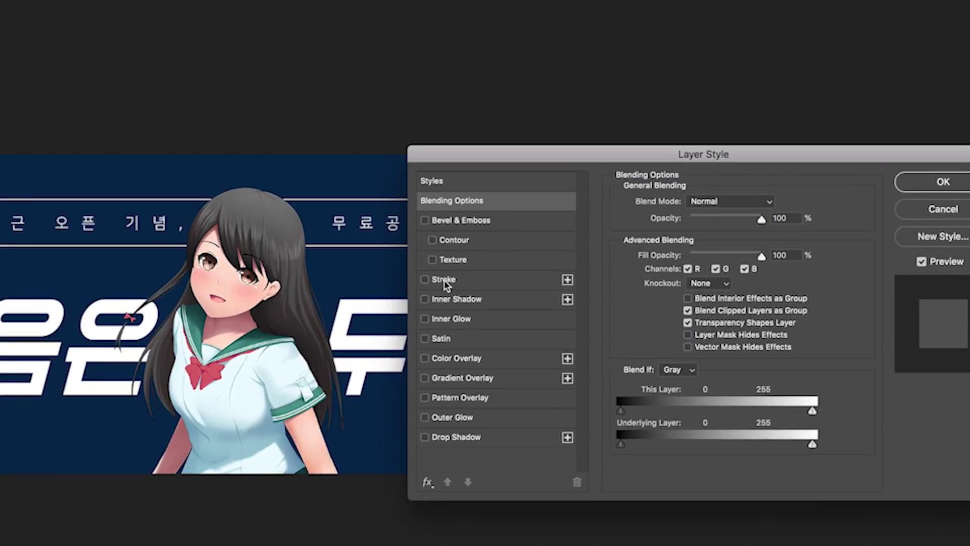
{"action": "left_click", "coordinate": [505, 276]}
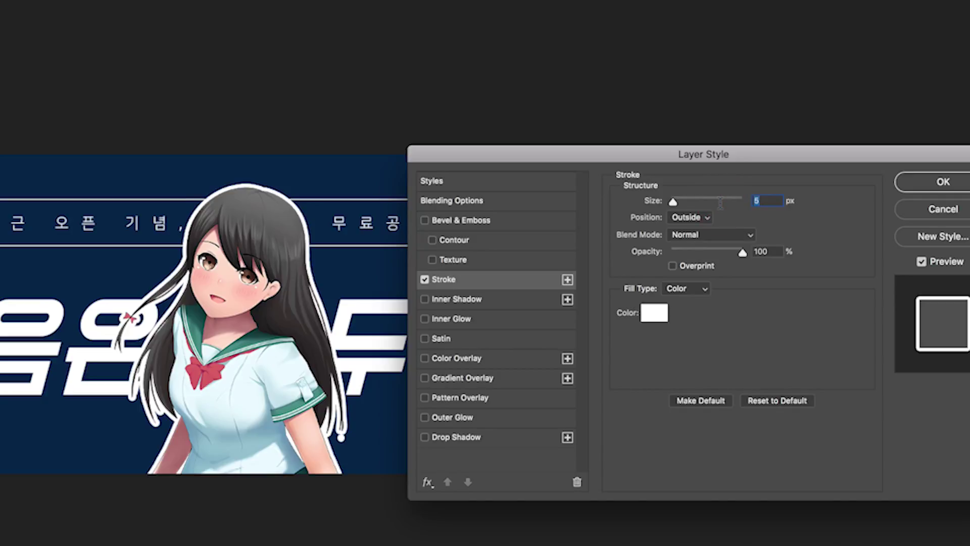
{"action": "left_click", "coordinate": [758, 201]}
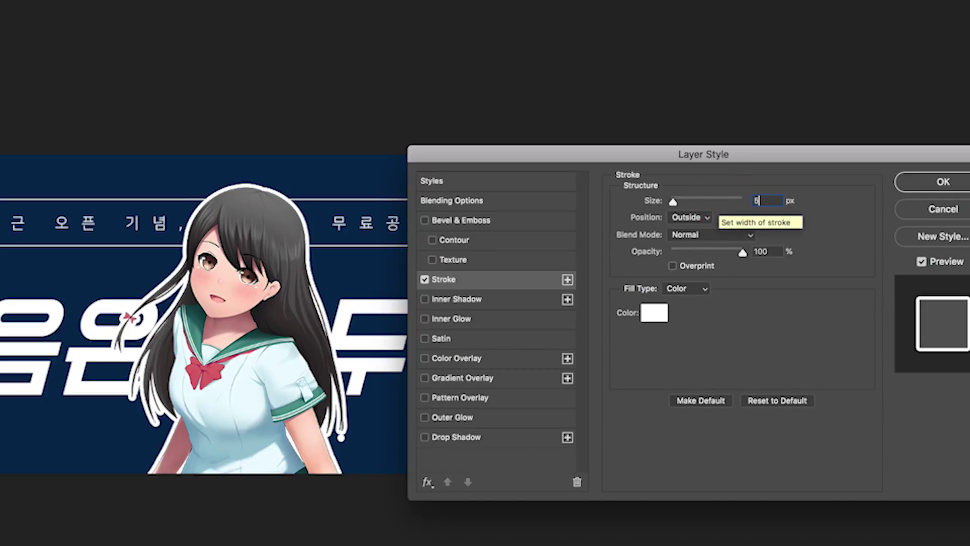
{"action": "left_click", "coordinate": [938, 183]}
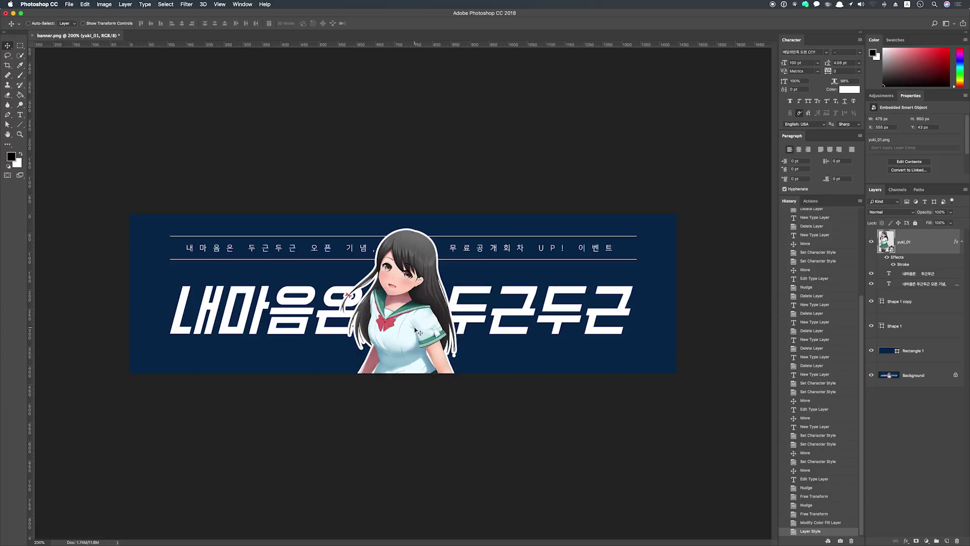
Duplicate the outlined character layer and hide the lower copy
{"action": "key", "text": "F2"}
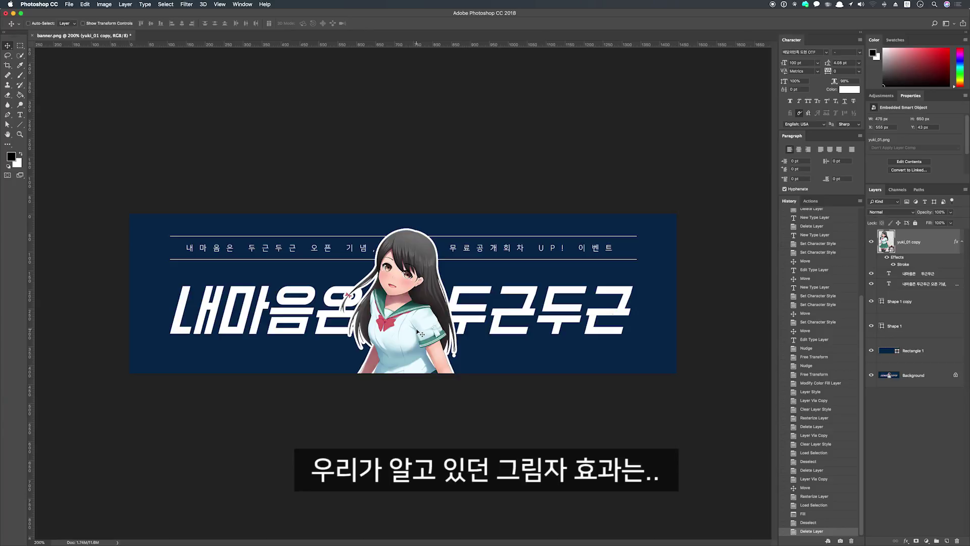
{"action": "double_click", "coordinate": [925, 251]}
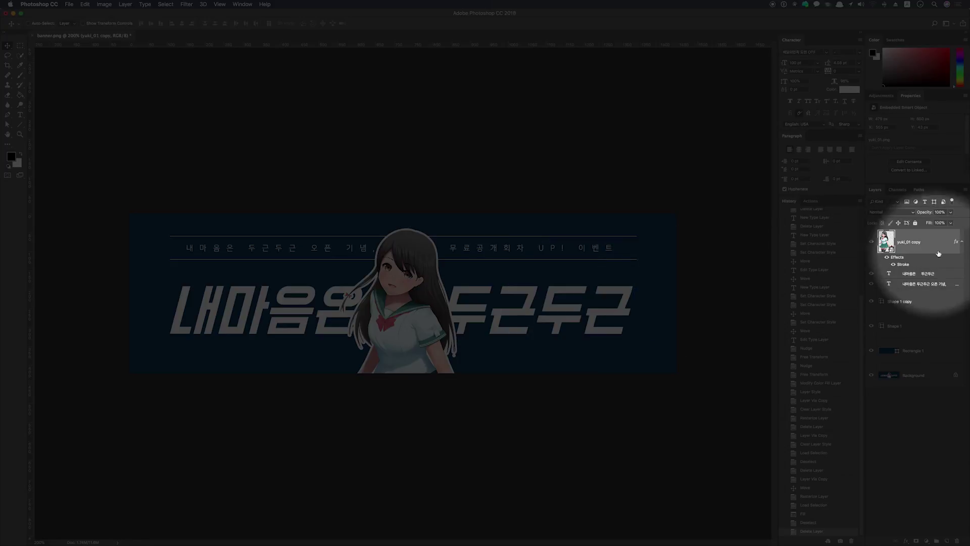
{"action": "left_click_drag", "start_coordinate": [935, 248], "coordinate": [944, 540]}
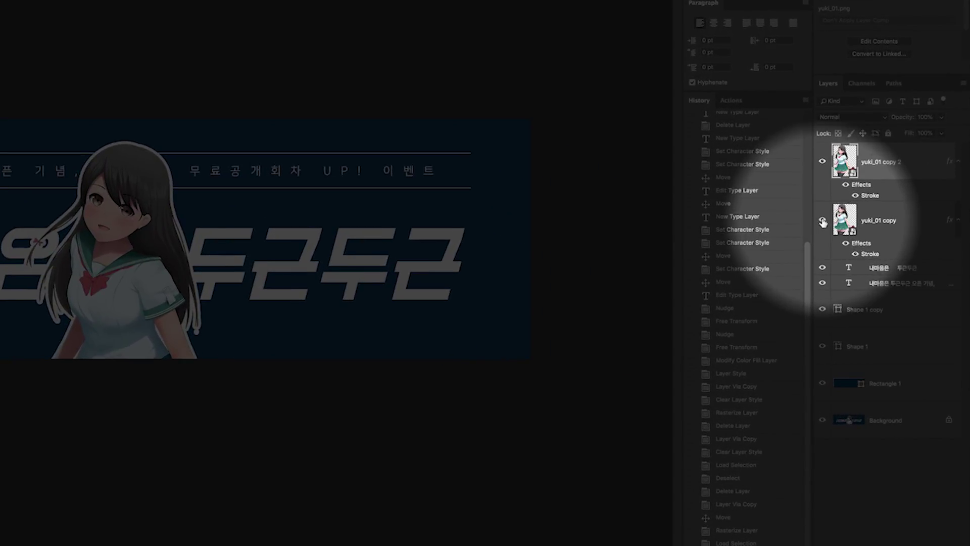
{"action": "left_click", "coordinate": [822, 221]}
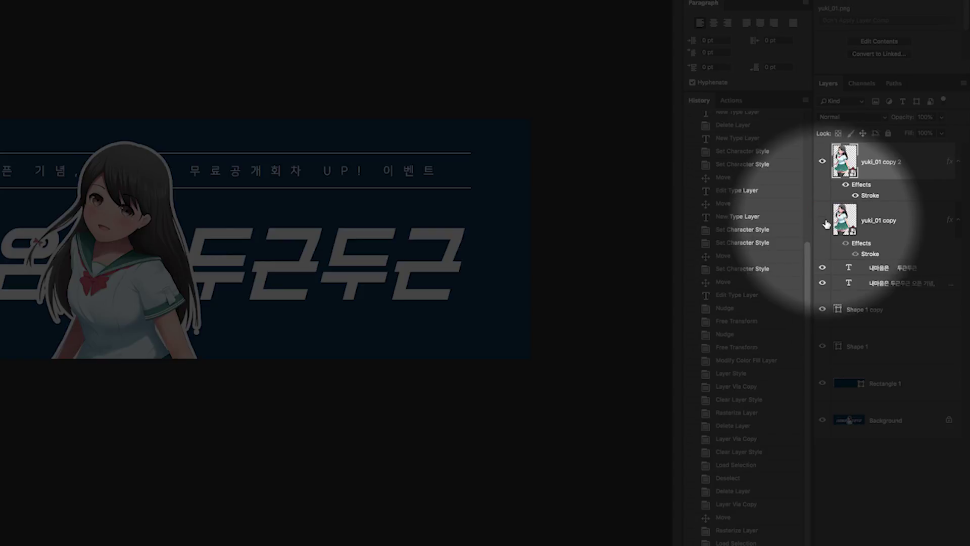
Clear the layer style from the upper character copy and rasterize that layer
{"action": "right_click", "coordinate": [870, 173]}
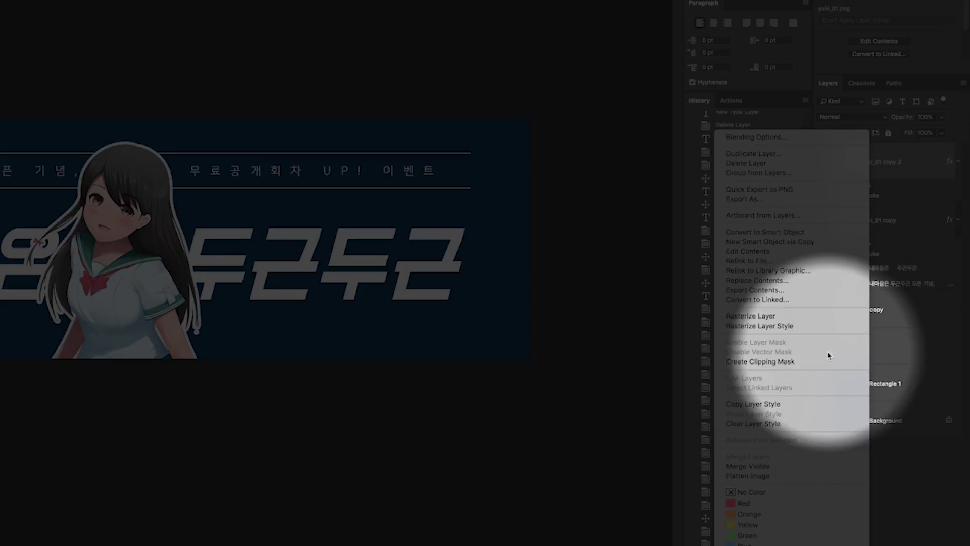
{"action": "left_click", "coordinate": [769, 424]}
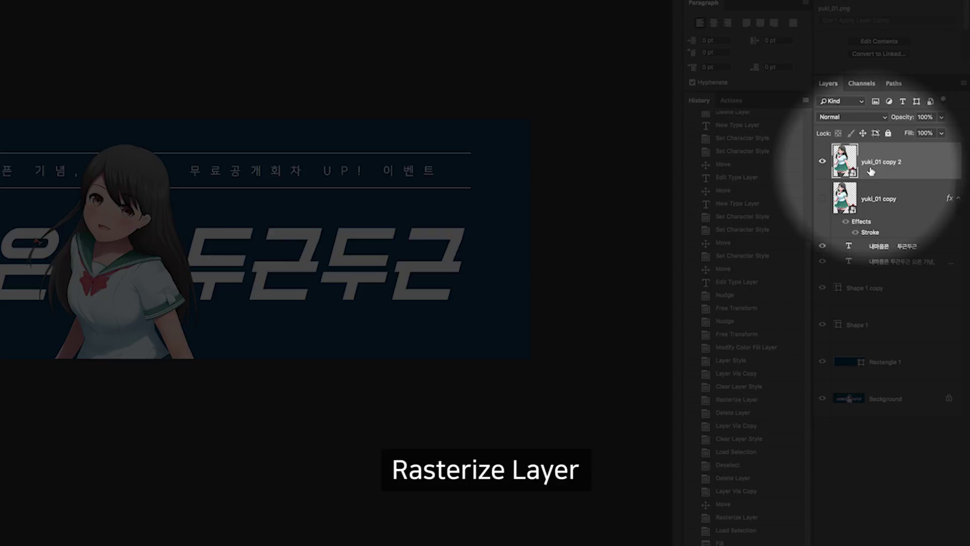
{"action": "right_click", "coordinate": [871, 172]}
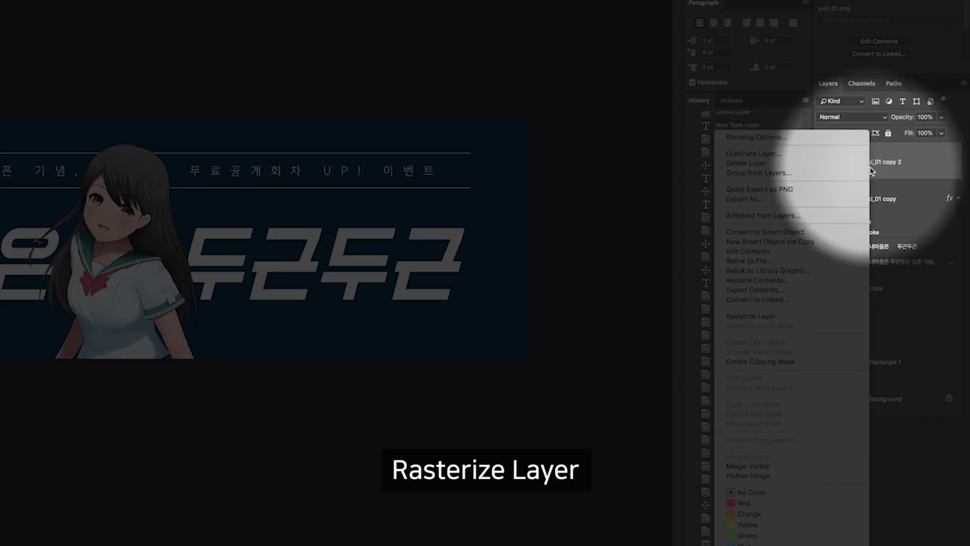
{"action": "left_click", "coordinate": [766, 319]}
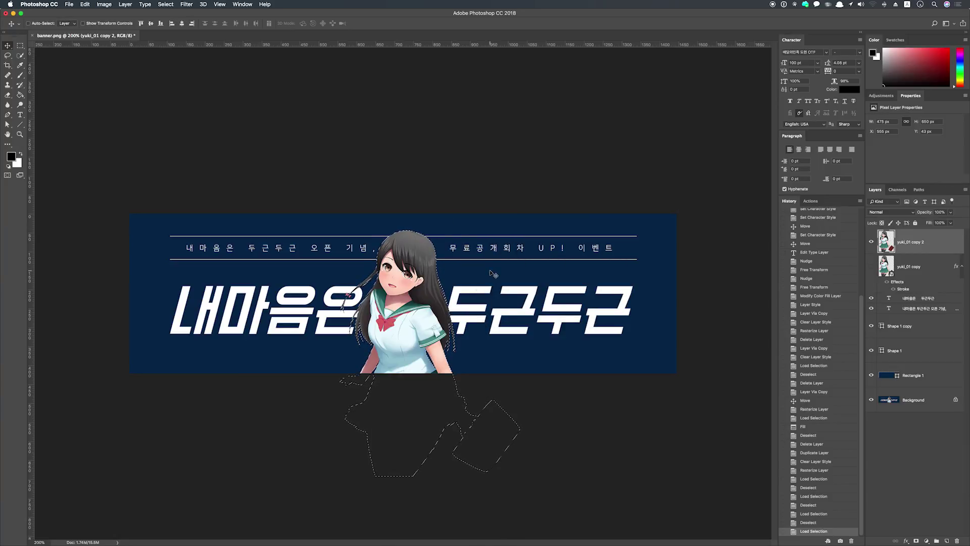
Fill the rasterized character's shape with black, and place this silhouette directly beneath the outlined character, shown again
{"action": "key", "text": "alt+BackSpace"}
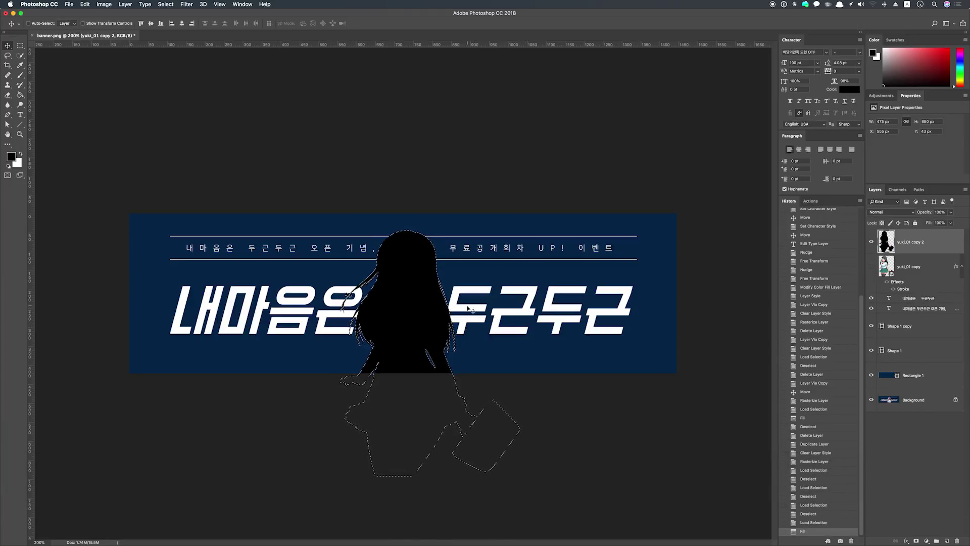
{"action": "key", "text": "super+d"}
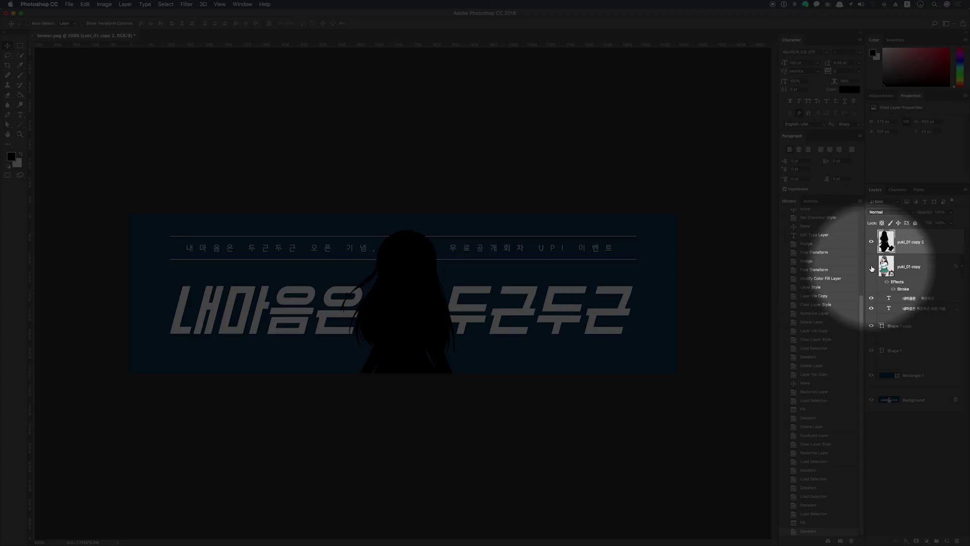
{"action": "left_click", "coordinate": [871, 267]}
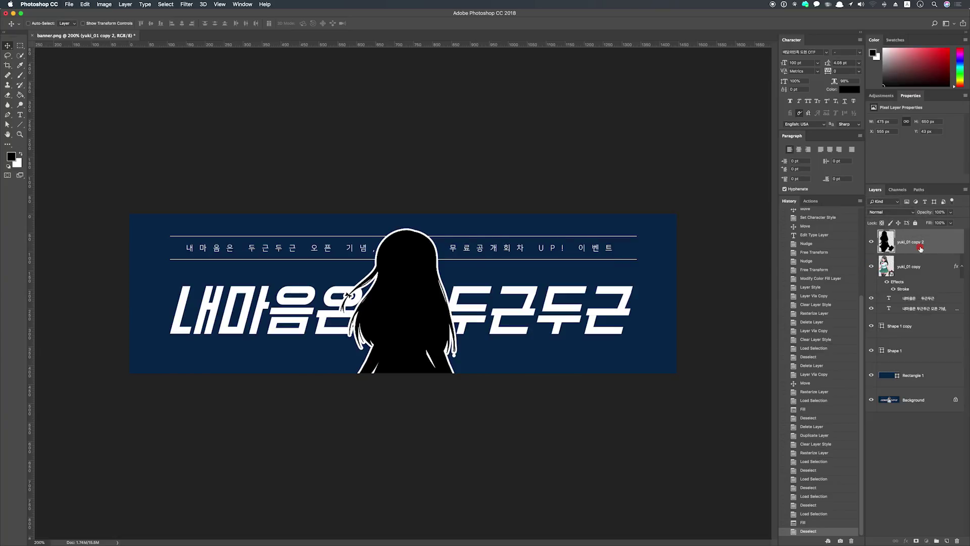
{"action": "left_click_drag", "start_coordinate": [921, 248], "coordinate": [921, 287]}
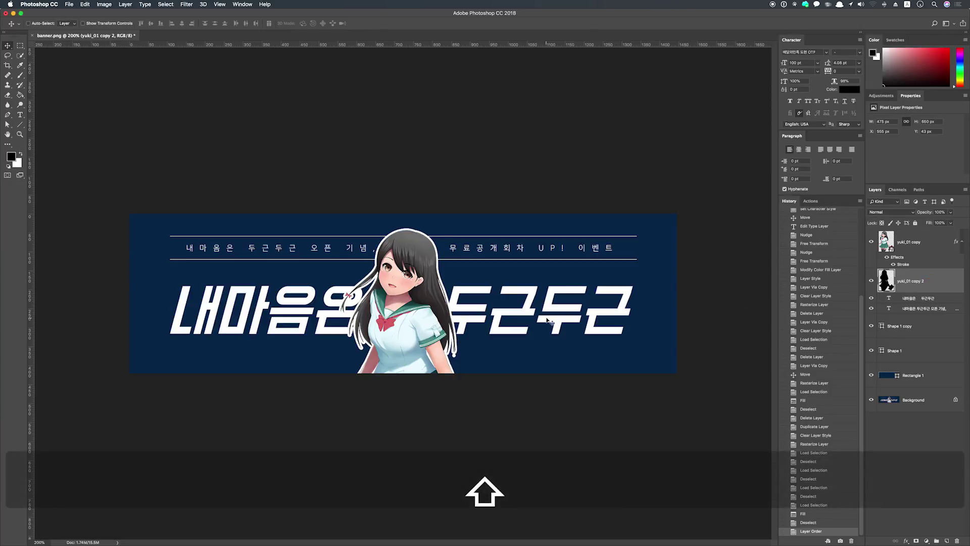
Nudge the black silhouette 20 px to the right so it forms a shadow behind the character
{"action": "key", "text": "shift+Right"}
{"action": "key", "text": "shift+Right"}
{"action": "key", "text": "shift+Right"}
{"action": "key", "text": "shift+Right"}
{"action": "key", "text": "shift+Left"}
{"action": "key", "text": "shift+Left"}
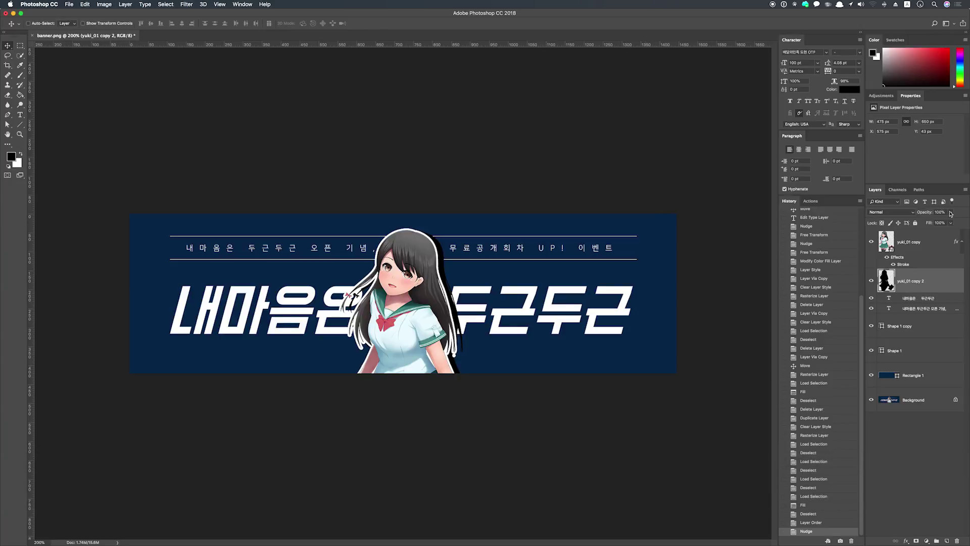
Reduce the shadow silhouette's layer opacity to 53% and check it close up against the text
{"action": "left_click", "coordinate": [935, 222]}
{"action": "key", "text": "super+equal"}
{"action": "key", "text": "super+equal"}
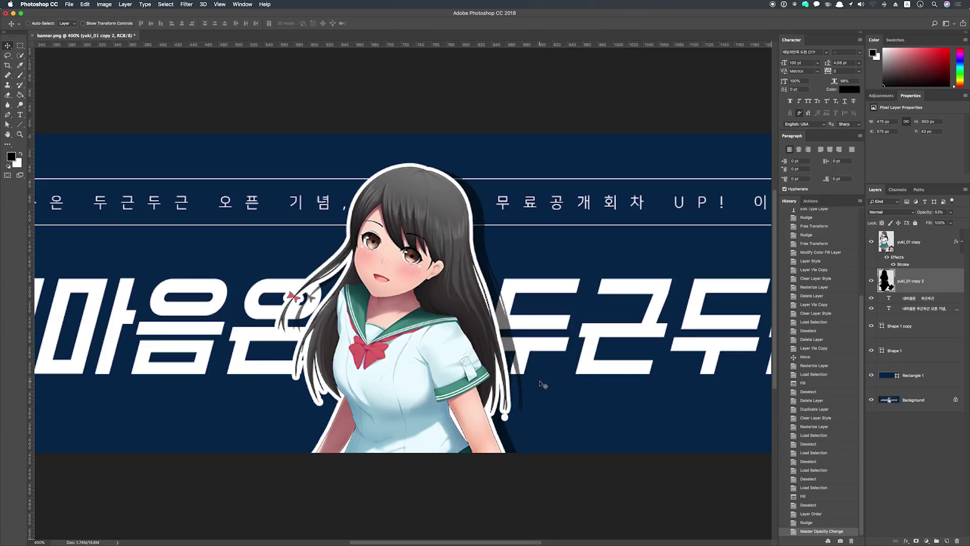
{"action": "key", "text": "super+minus"}
{"action": "key", "text": "super+minus"}
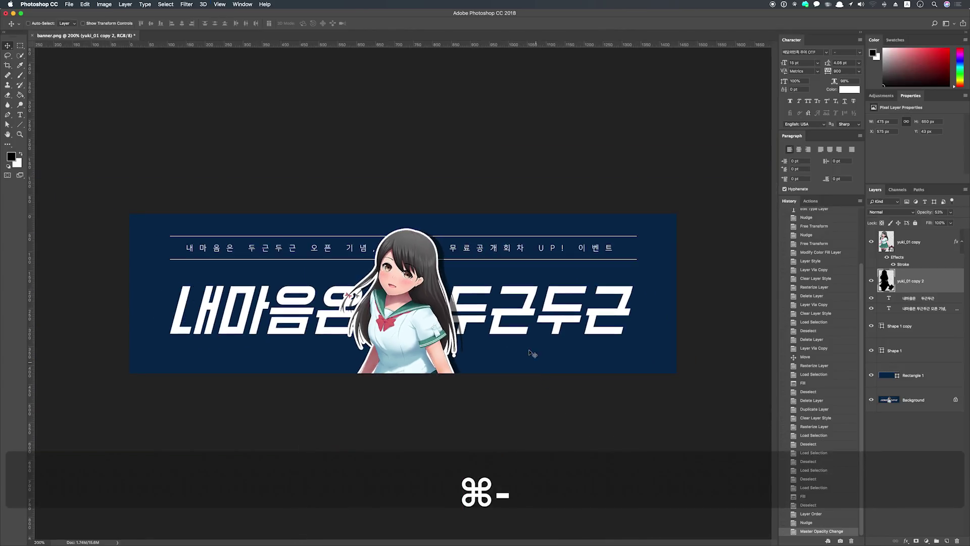
Set "무료공개회차 UP!" in the event text line to the Bold weight
{"action": "key", "text": "t"}
{"action": "left_click_drag", "start_coordinate": [451, 248], "coordinate": [569, 258]}
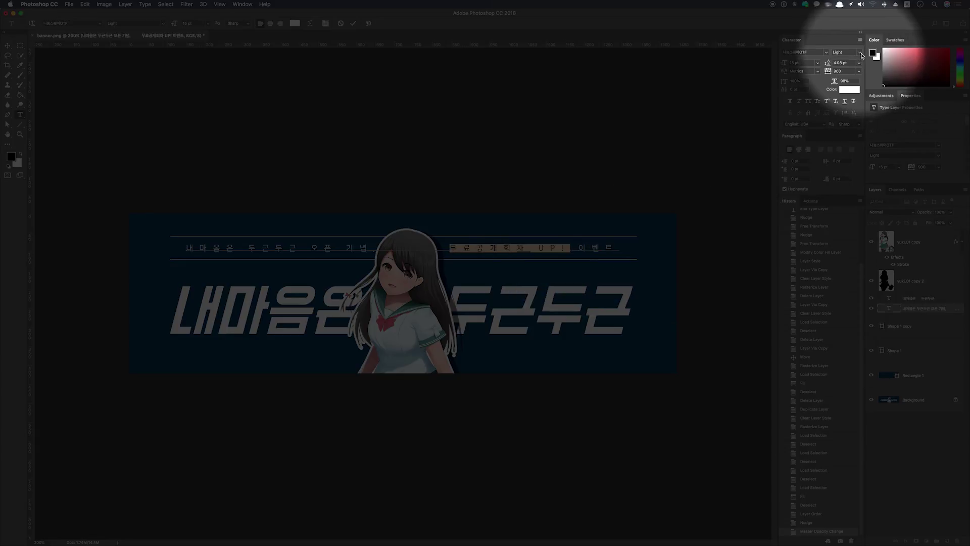
{"action": "left_click", "coordinate": [844, 52]}
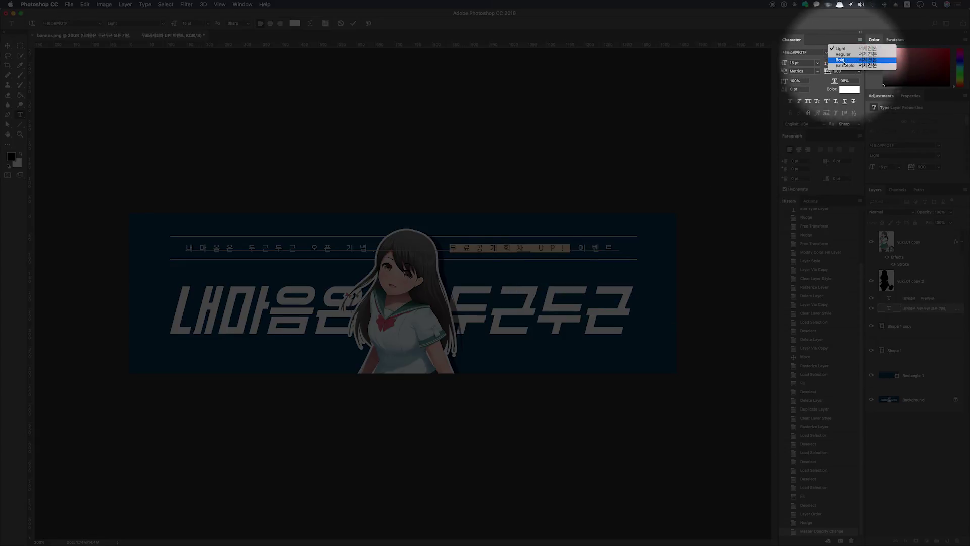
{"action": "left_click", "coordinate": [844, 61]}
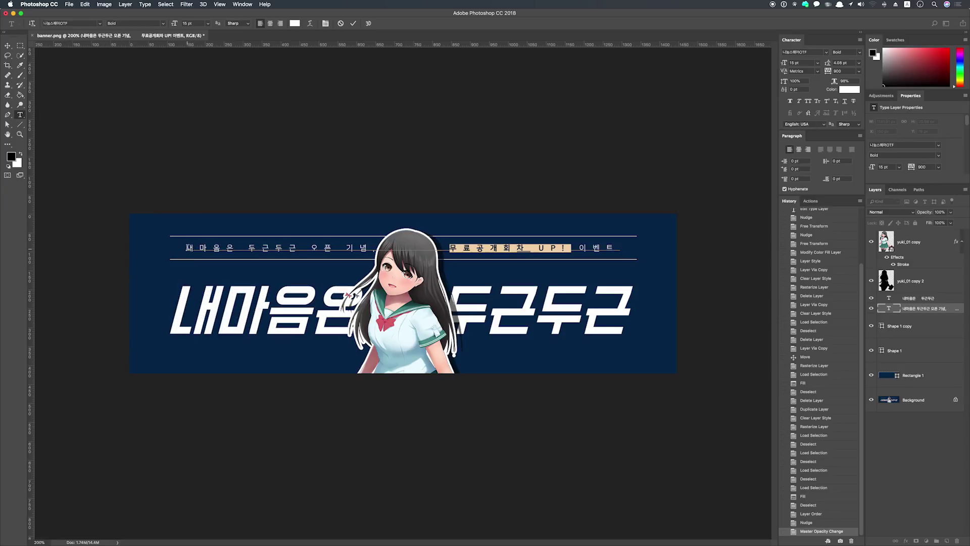
Change the font of "내마음은 두근두근" in the event text line to 배달의민족 주아 OTF
{"action": "left_click_drag", "start_coordinate": [186, 247], "coordinate": [283, 248]}
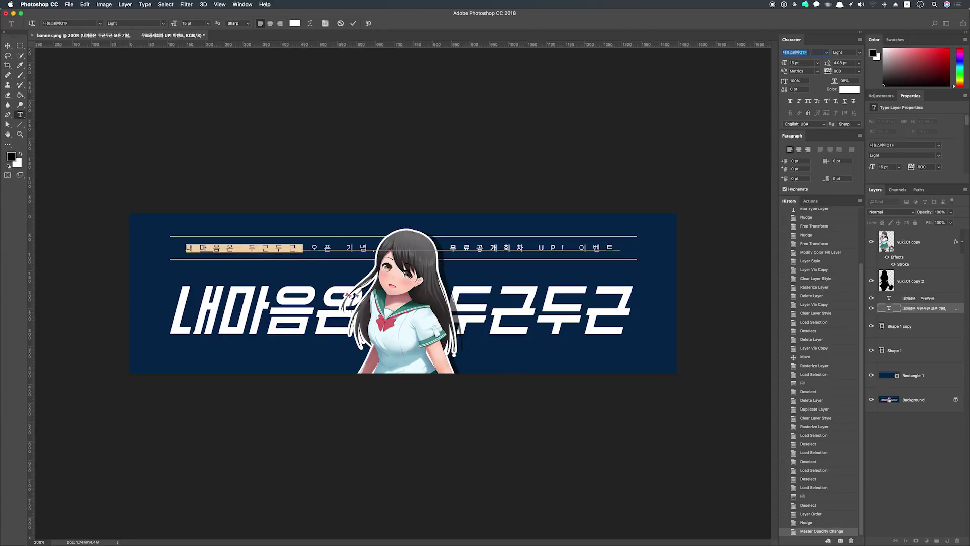
{"action": "type", "text": "아"}
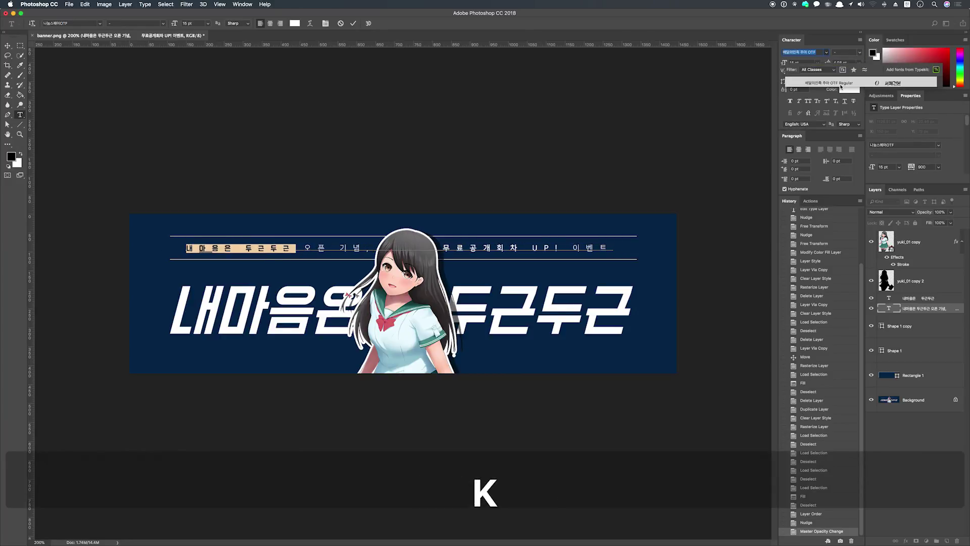
{"action": "left_click", "coordinate": [841, 82]}
{"action": "key", "text": "super+Return"}
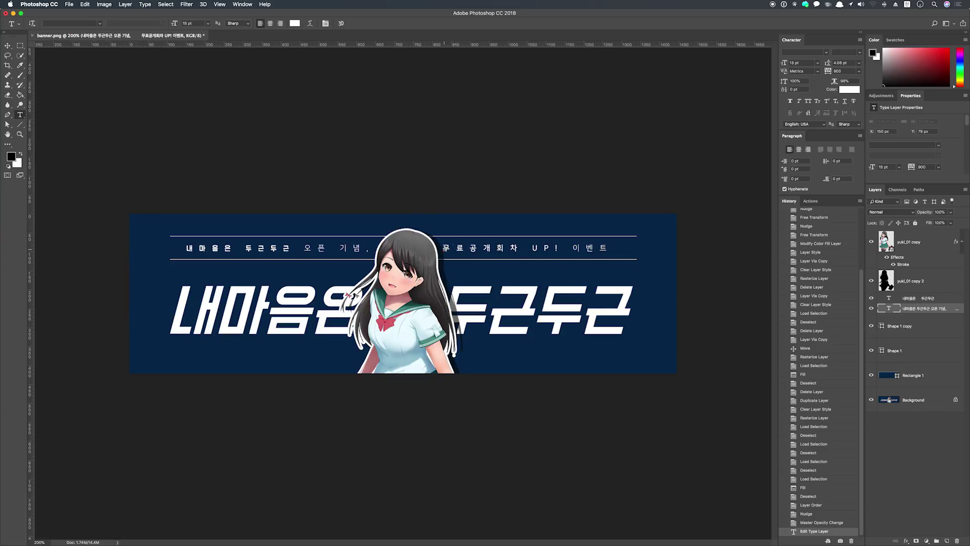
Add a space before "무료공개회차" in the event text line to shift the second half clear of the character
{"action": "left_click", "coordinate": [445, 249]}
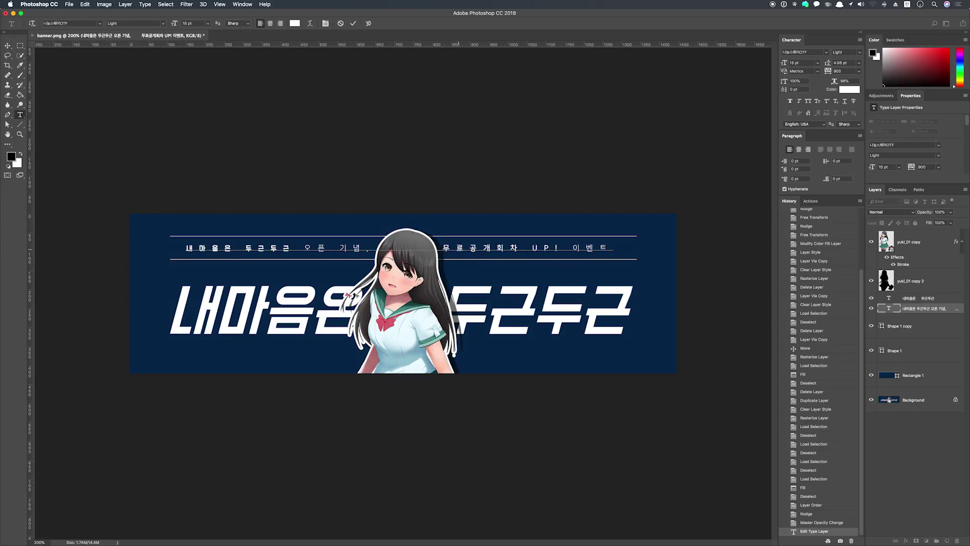
{"action": "key", "text": "super+Return"}
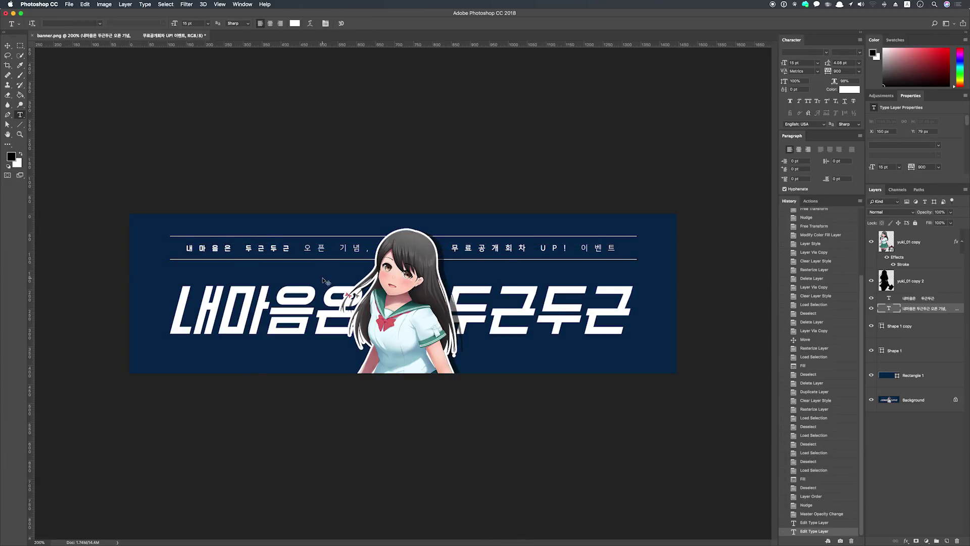
Set the slanted title's font size to 100 pt and add a space before "두근두근" to widen its gap
{"action": "left_click", "coordinate": [311, 293], "text": "super"}
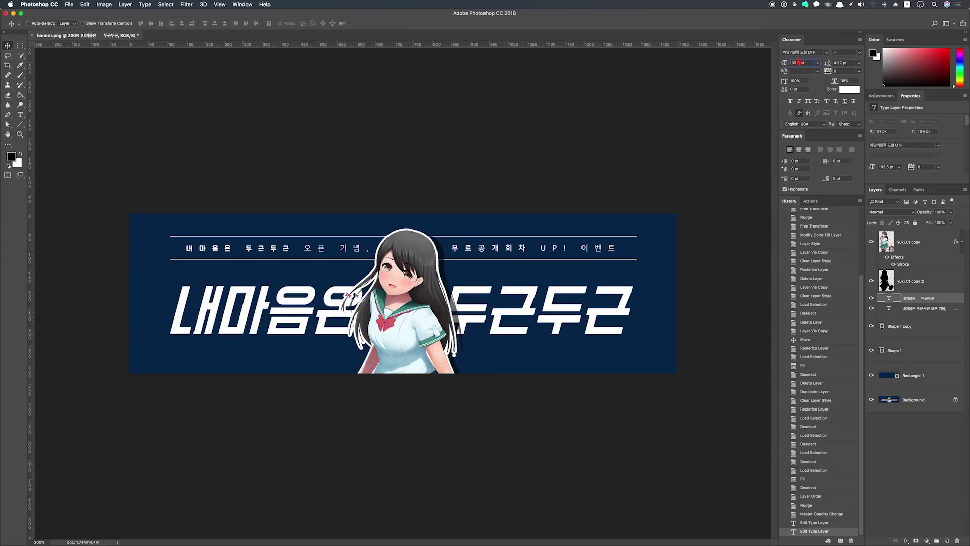
{"action": "type", "text": "100"}
{"action": "key", "text": "Return"}
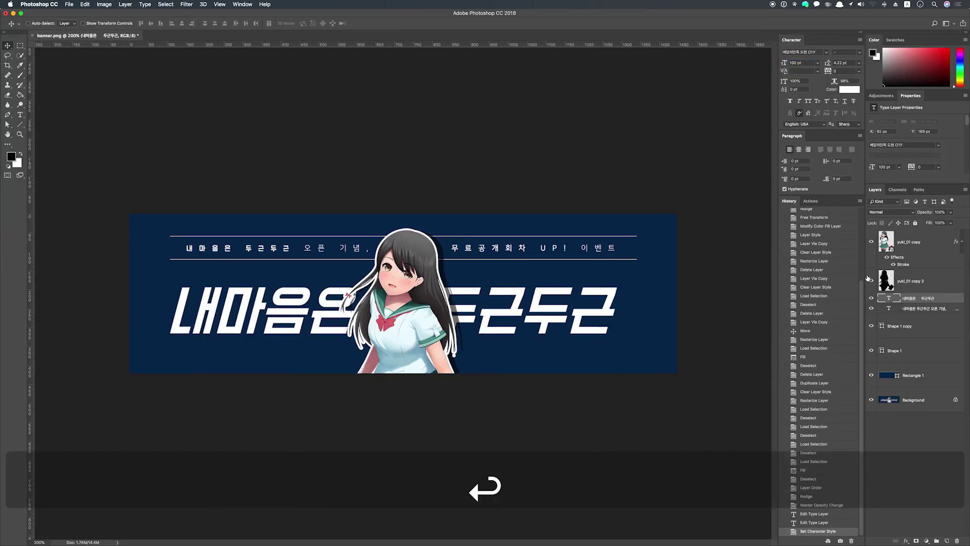
{"action": "double_click", "coordinate": [884, 300]}
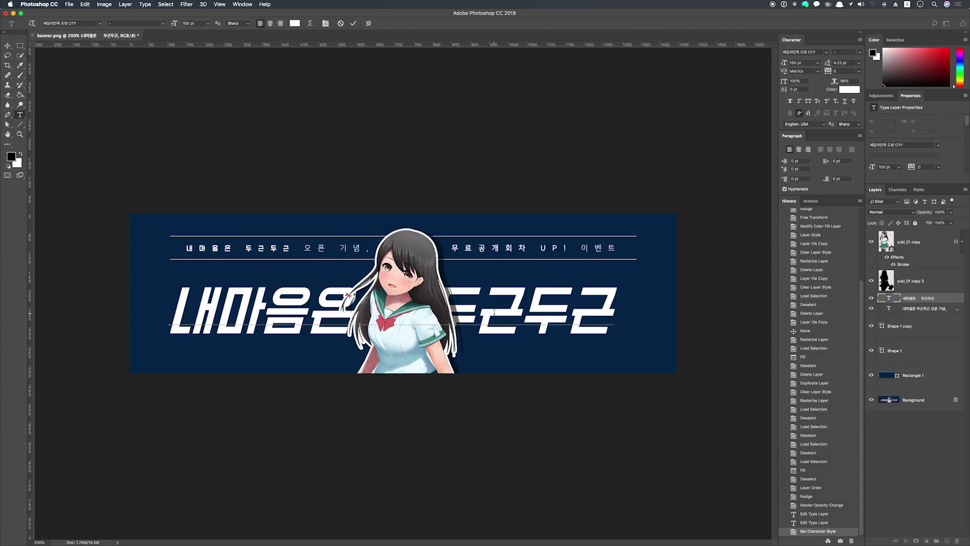
{"action": "key", "text": "super+Return"}
Nudge the slanted title down to a Y position of 200 px
{"action": "key", "text": "Down"}
{"action": "key", "text": "Down"}
{"action": "key", "text": "Down"}
{"action": "key", "text": "Down"}
{"action": "key", "text": "Down"}
{"action": "key", "text": "Down"}
{"action": "key", "text": "Down"}
{"action": "key", "text": "Down"}
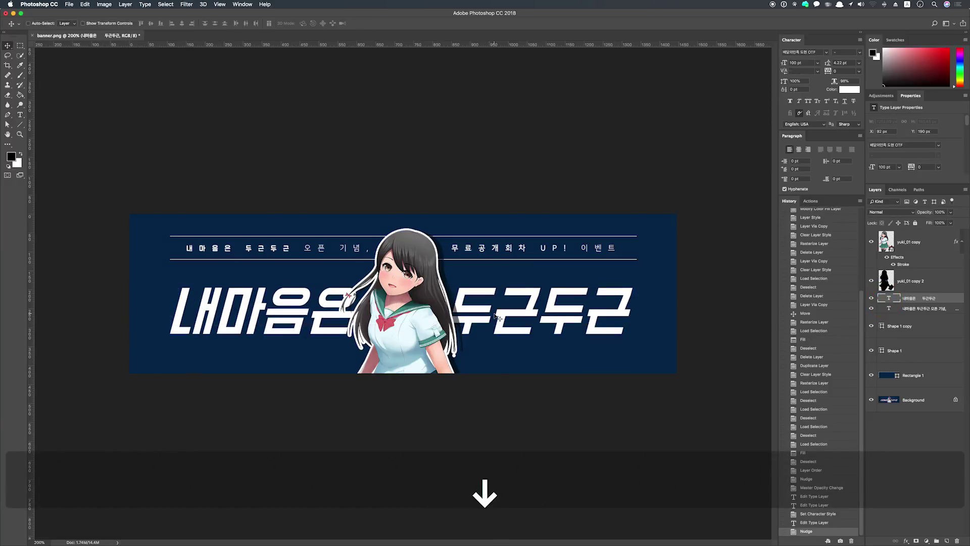
{"action": "key", "text": "Down"}
{"action": "key", "text": "Down"}
{"action": "key", "text": "Down"}
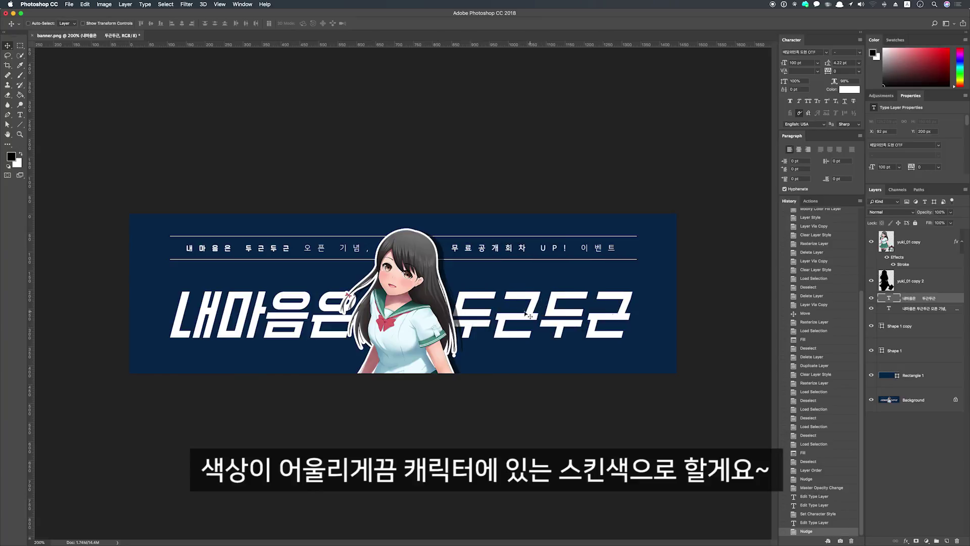
Recolour the slanted title with the skin tone #fed3c0 sampled from the character's face
{"action": "left_click", "coordinate": [849, 89]}
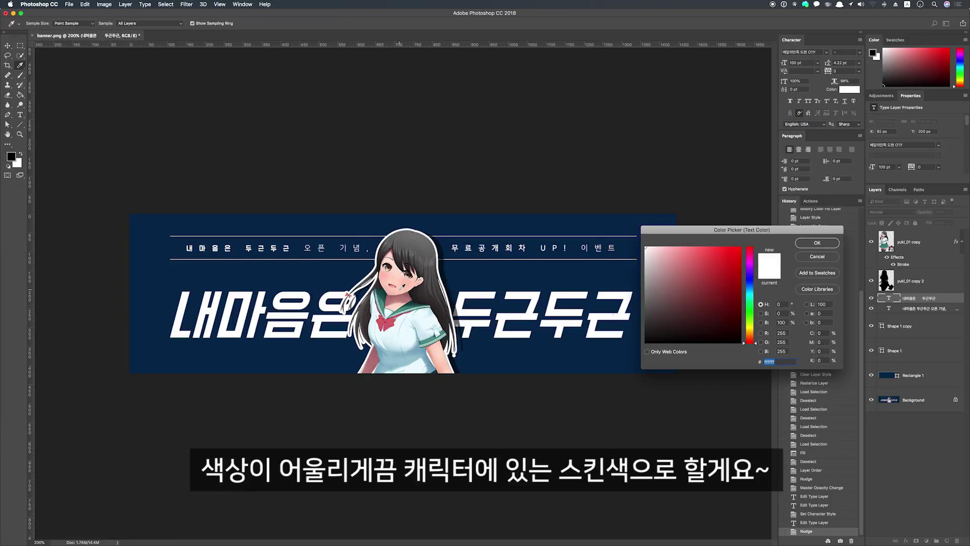
{"action": "left_click", "coordinate": [403, 286]}
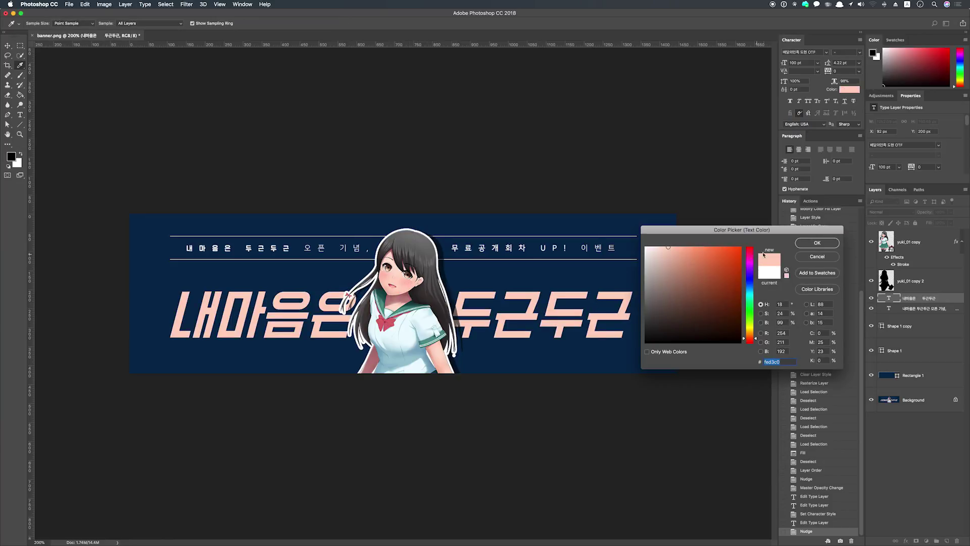
{"action": "left_click", "coordinate": [817, 242]}
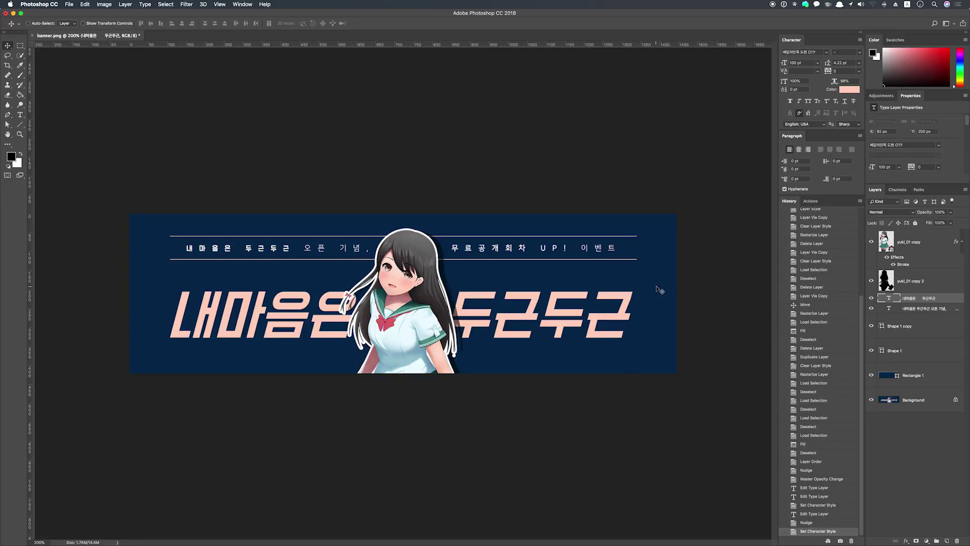
Recolour the lower thin line to a subtle blue based on the sampled background navy, and copy its colour code
{"action": "key", "text": "alt+bracketright"}
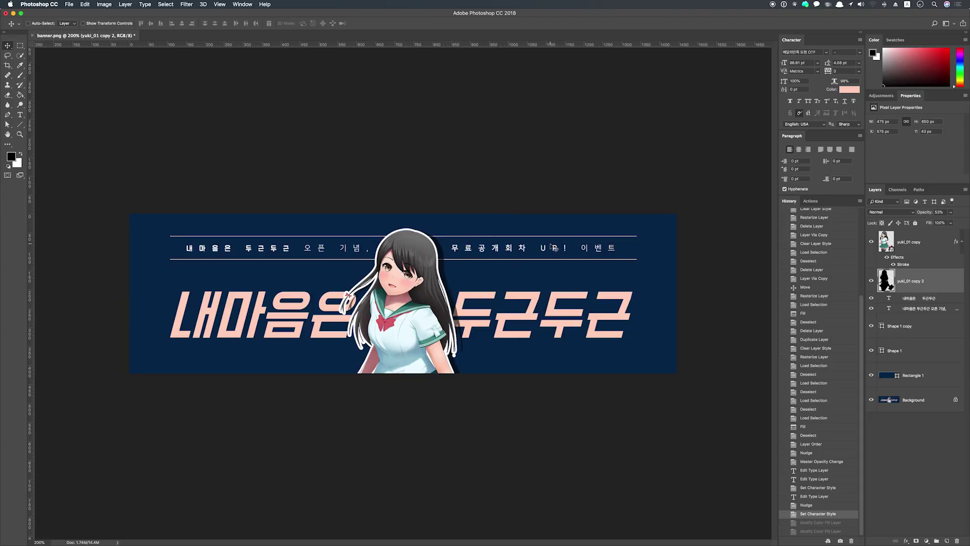
{"action": "double_click", "coordinate": [881, 327]}
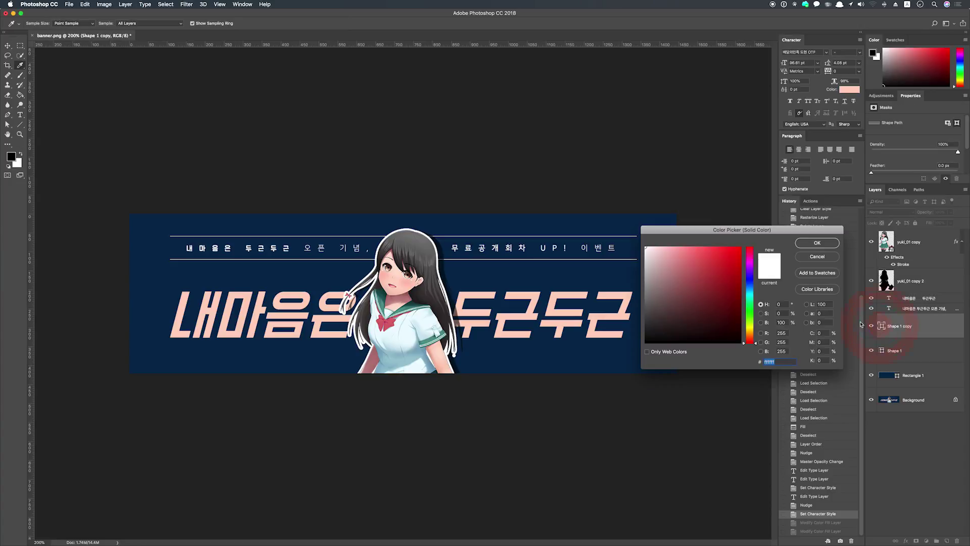
{"action": "left_click", "coordinate": [521, 269]}
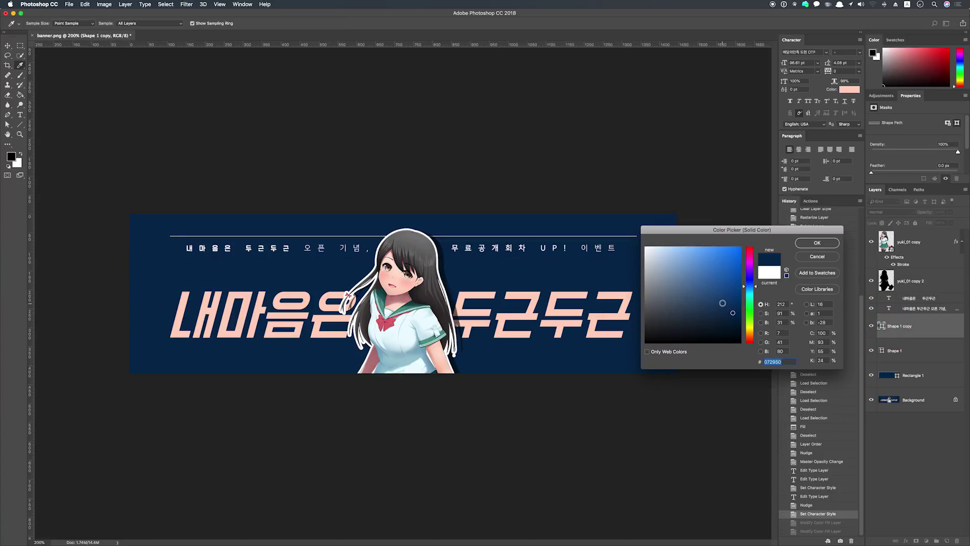
{"action": "left_click", "coordinate": [731, 273]}
{"action": "left_click", "coordinate": [728, 326]}
{"action": "left_click", "coordinate": [729, 293]}
{"action": "left_click", "coordinate": [732, 281]}
{"action": "key", "text": "super+c"}
{"action": "left_click", "coordinate": [818, 243]}
Apply the copied blue colour code to the upper thin line's fill
{"action": "double_click", "coordinate": [881, 351]}
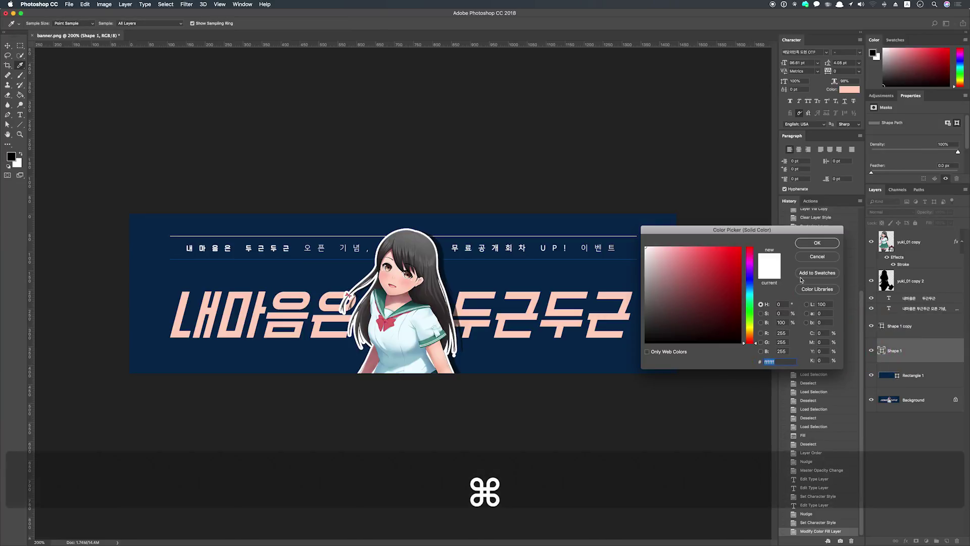
{"action": "key", "text": "cmd+v"}
{"action": "left_click", "coordinate": [817, 244]}
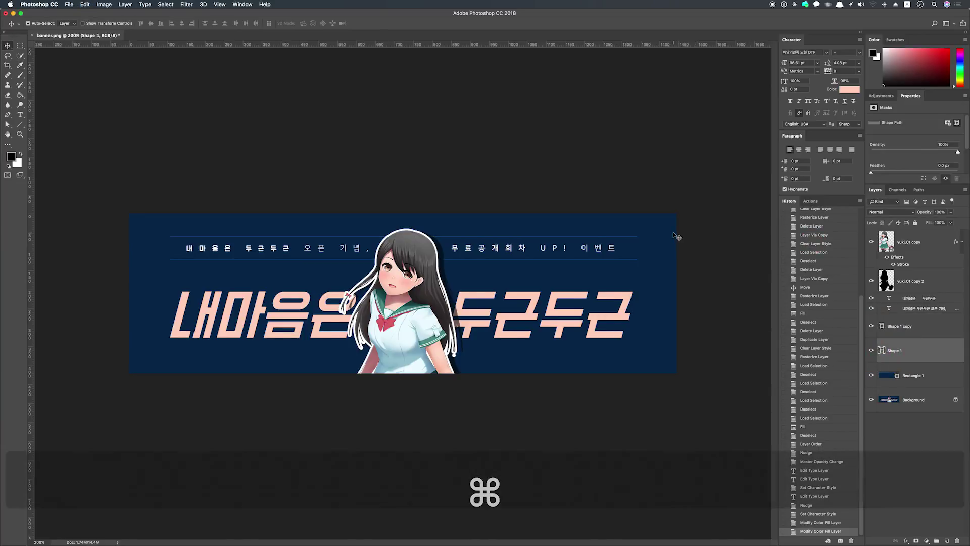
{"action": "key", "text": "super+minus"}
{"action": "key", "text": "alt+super+0"}
{"action": "key", "text": "super+equal"}
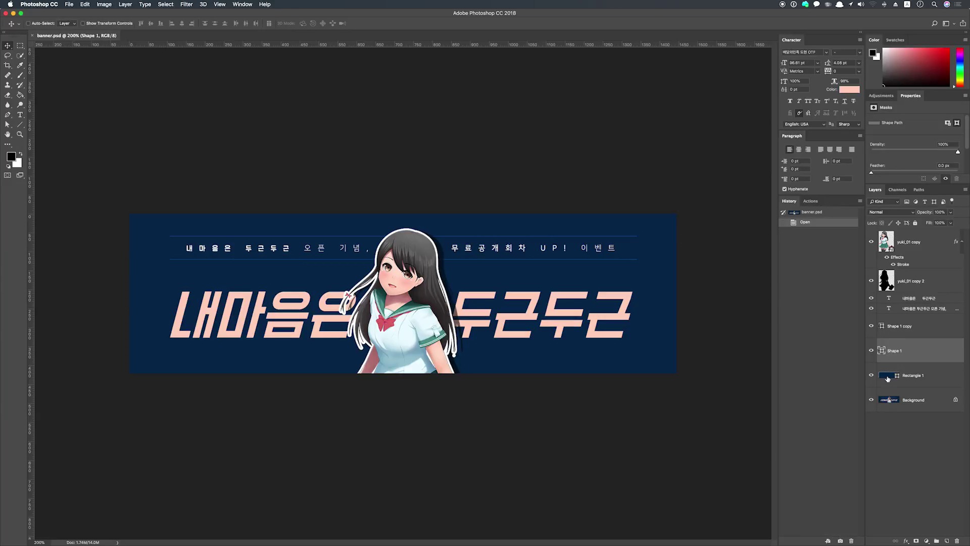
Try alternative fills on the background rectangle, including the collar's green #3f7d77, near-black #040e14 and blue #20709e
{"action": "double_click", "coordinate": [886, 375]}
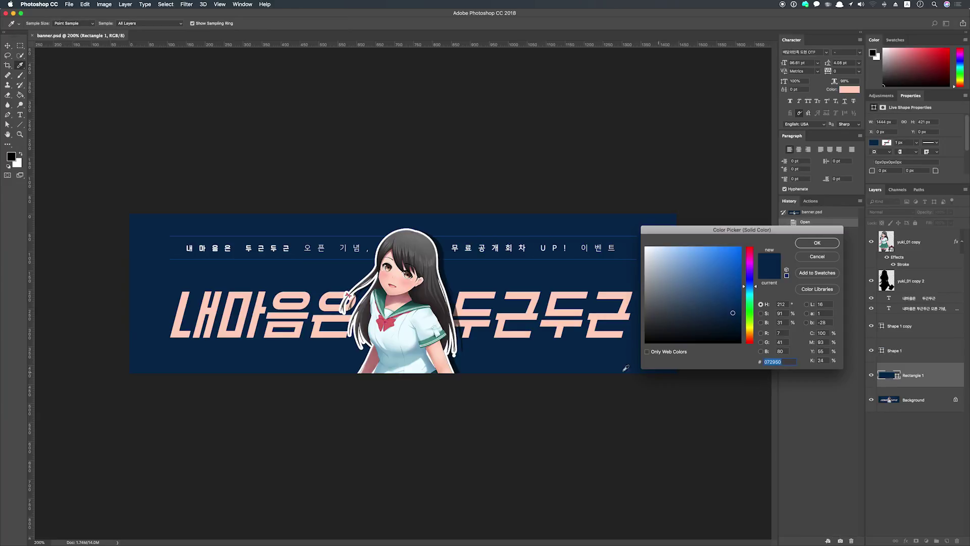
{"action": "left_click", "coordinate": [386, 323]}
{"action": "left_click", "coordinate": [428, 309]}
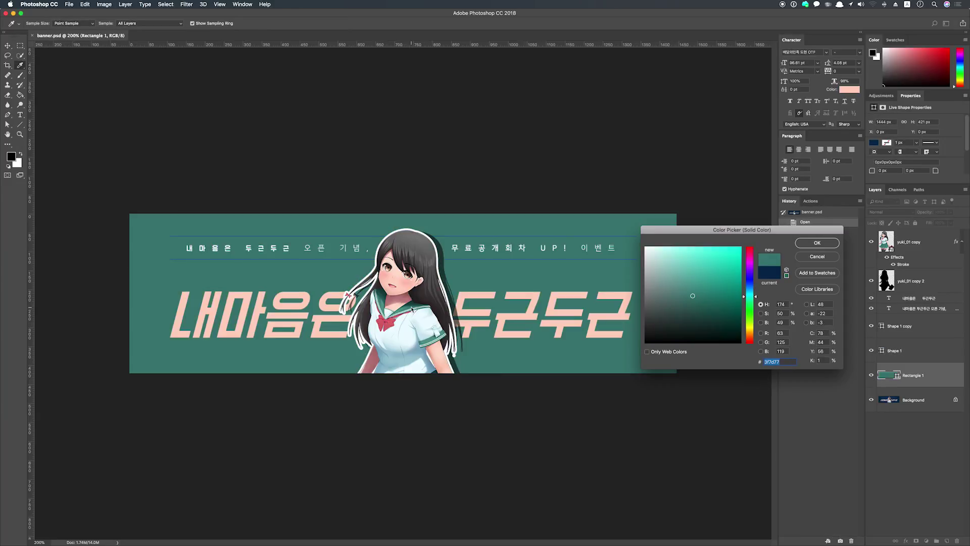
{"action": "left_click", "coordinate": [733, 320]}
{"action": "left_click_drag", "start_coordinate": [753, 284], "coordinate": [753, 289]}
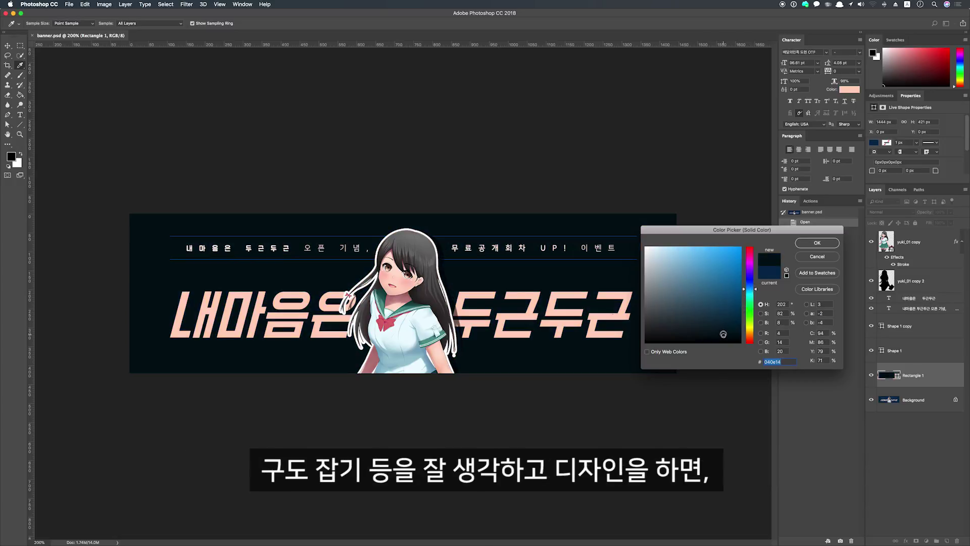
{"action": "left_click", "coordinate": [722, 303]}
{"action": "left_click", "coordinate": [723, 283]}
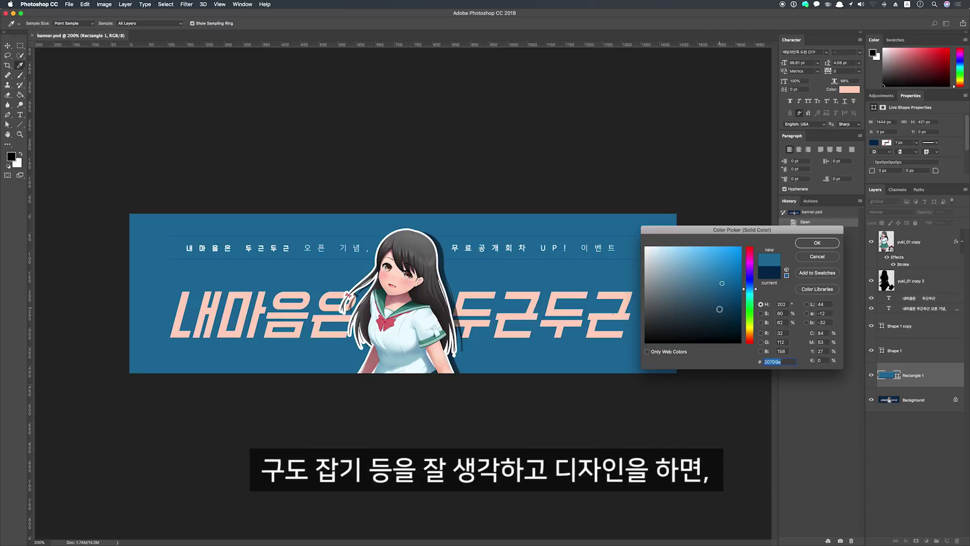
{"action": "left_click", "coordinate": [716, 315]}
{"action": "key", "text": "Return"}
Try recolouring the slanted title with the red sampled from the character's ribbon
{"action": "double_click", "coordinate": [557, 307]}
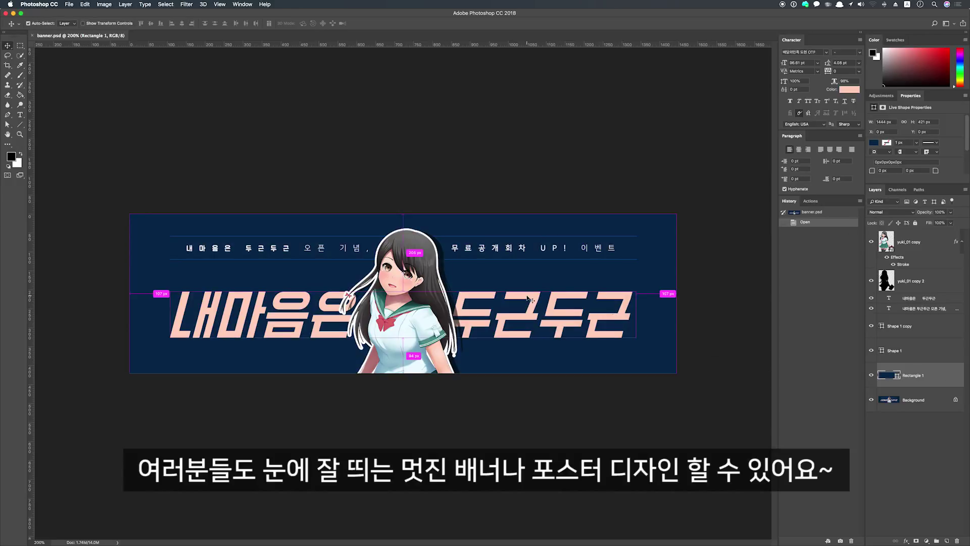
{"action": "left_click", "coordinate": [849, 89]}
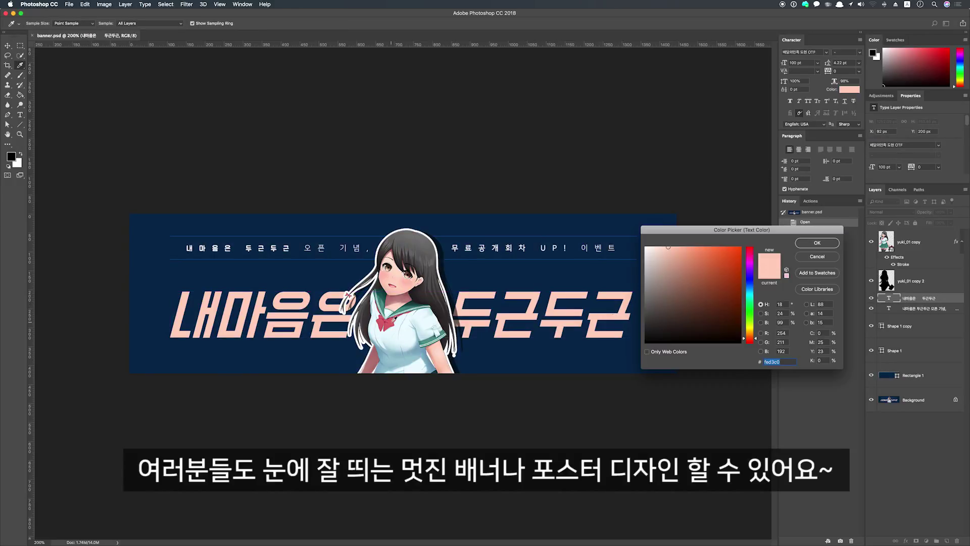
{"action": "left_click", "coordinate": [393, 324]}
{"action": "left_click", "coordinate": [817, 243]}
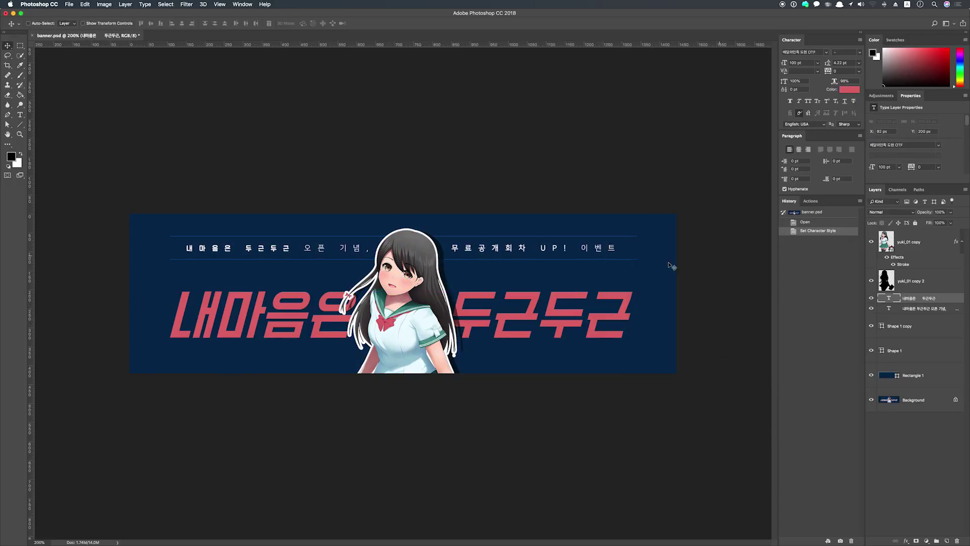
Try blue, magenta and teal fills on the background rectangle, and undo the teal fill together with the red title colour
{"action": "left_click", "coordinate": [618, 275], "text": "super"}
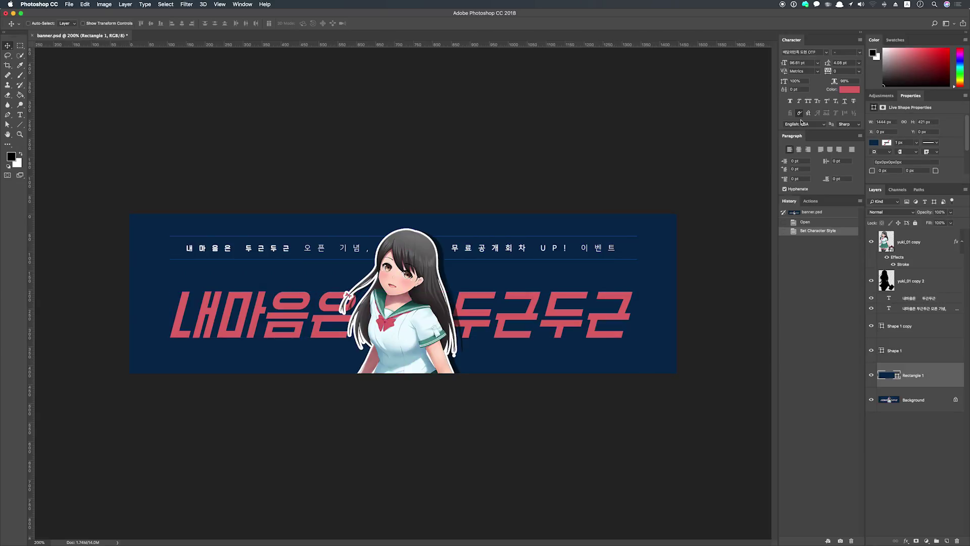
{"action": "double_click", "coordinate": [884, 376]}
{"action": "mouse_move", "coordinate": [714, 310]}
{"action": "left_mouse_down"}
{"action": "mouse_move", "coordinate": [724, 299]}
{"action": "mouse_move", "coordinate": [715, 302]}
{"action": "left_mouse_up"}
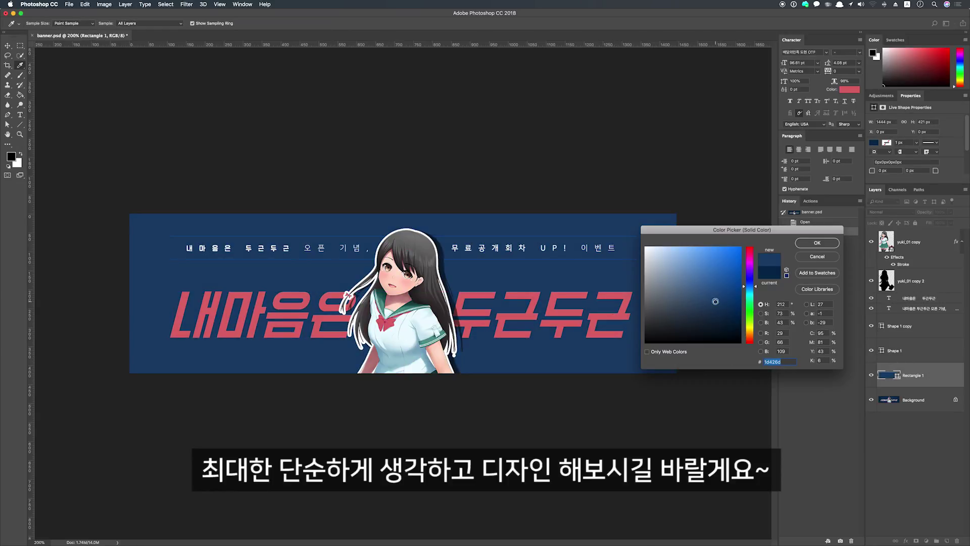
{"action": "left_click_drag", "start_coordinate": [753, 270], "coordinate": [753, 261]}
{"action": "left_click", "coordinate": [708, 278]}
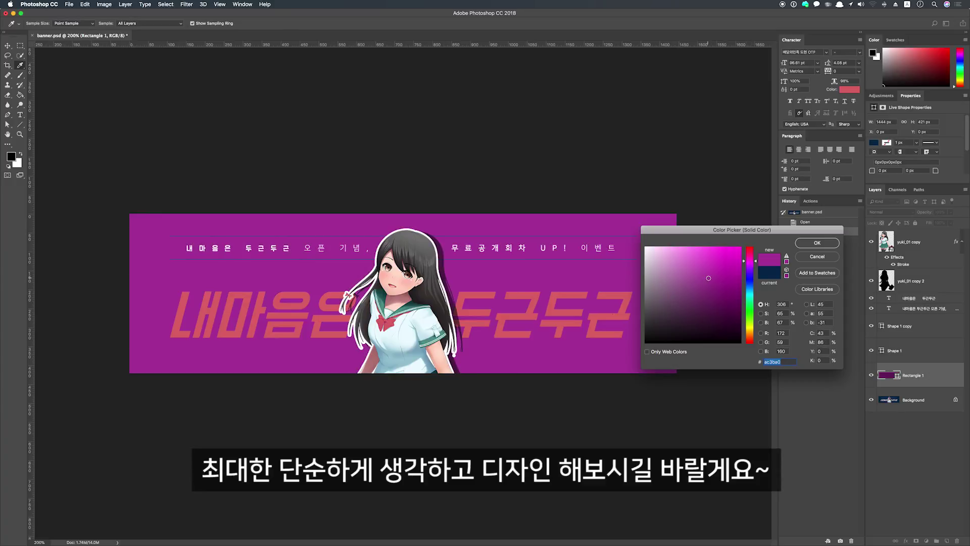
{"action": "left_click_drag", "start_coordinate": [750, 299], "coordinate": [750, 292]}
{"action": "mouse_move", "coordinate": [714, 320]}
{"action": "left_mouse_down"}
{"action": "mouse_move", "coordinate": [708, 305]}
{"action": "mouse_move", "coordinate": [727, 288]}
{"action": "left_mouse_up"}
{"action": "key", "text": "Return"}
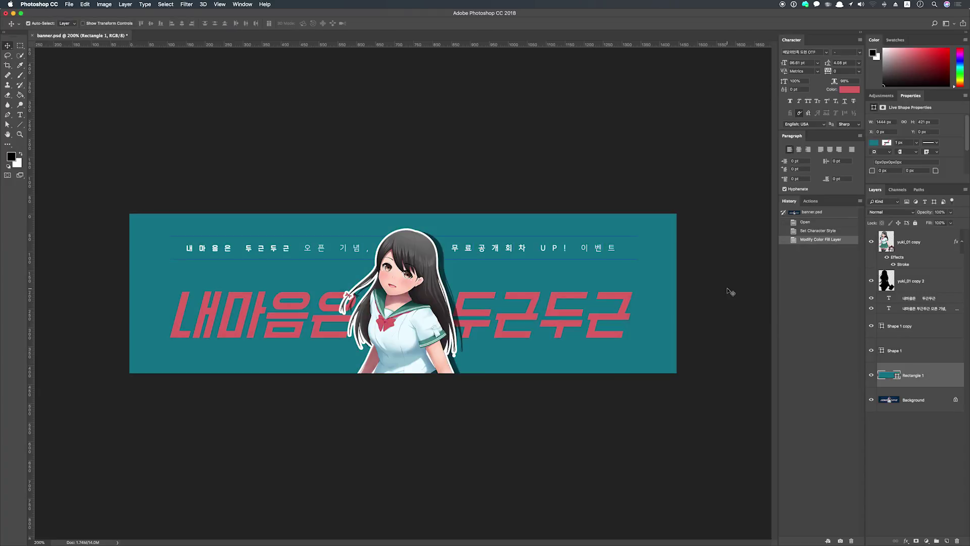
{"action": "key", "text": "super+z"}
{"action": "key", "text": "alt+super+z"}
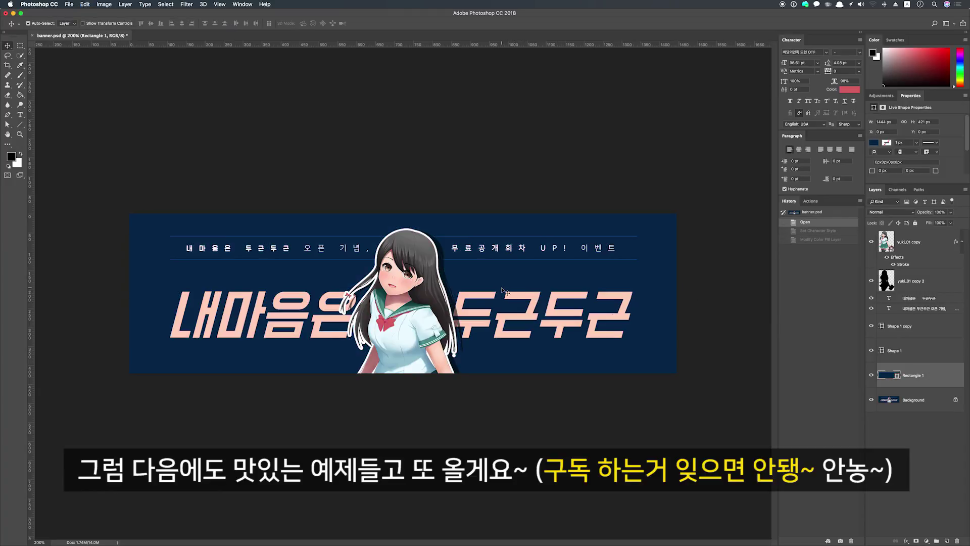
Move the outlined character illustration left over the first half of the title
{"action": "left_click_drag", "start_coordinate": [409, 279], "coordinate": [397, 295]}
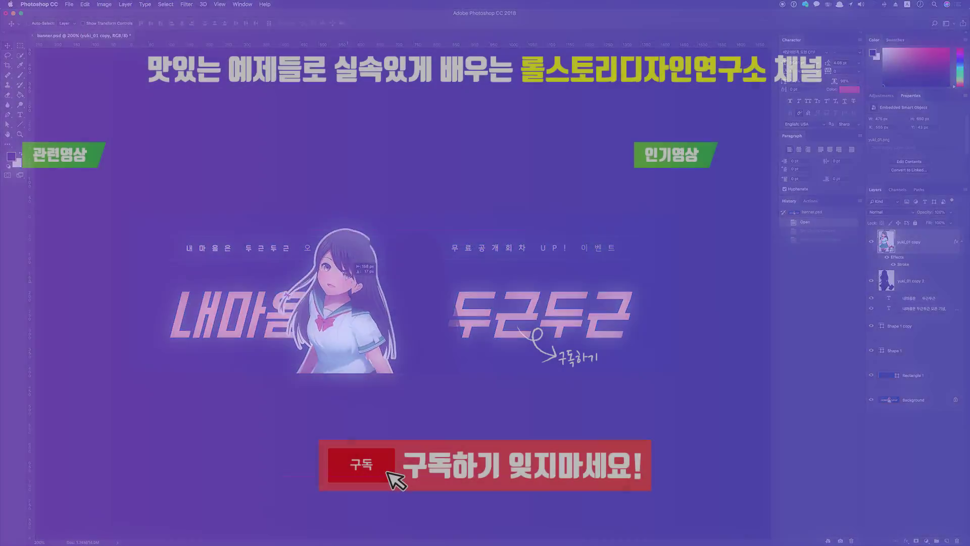